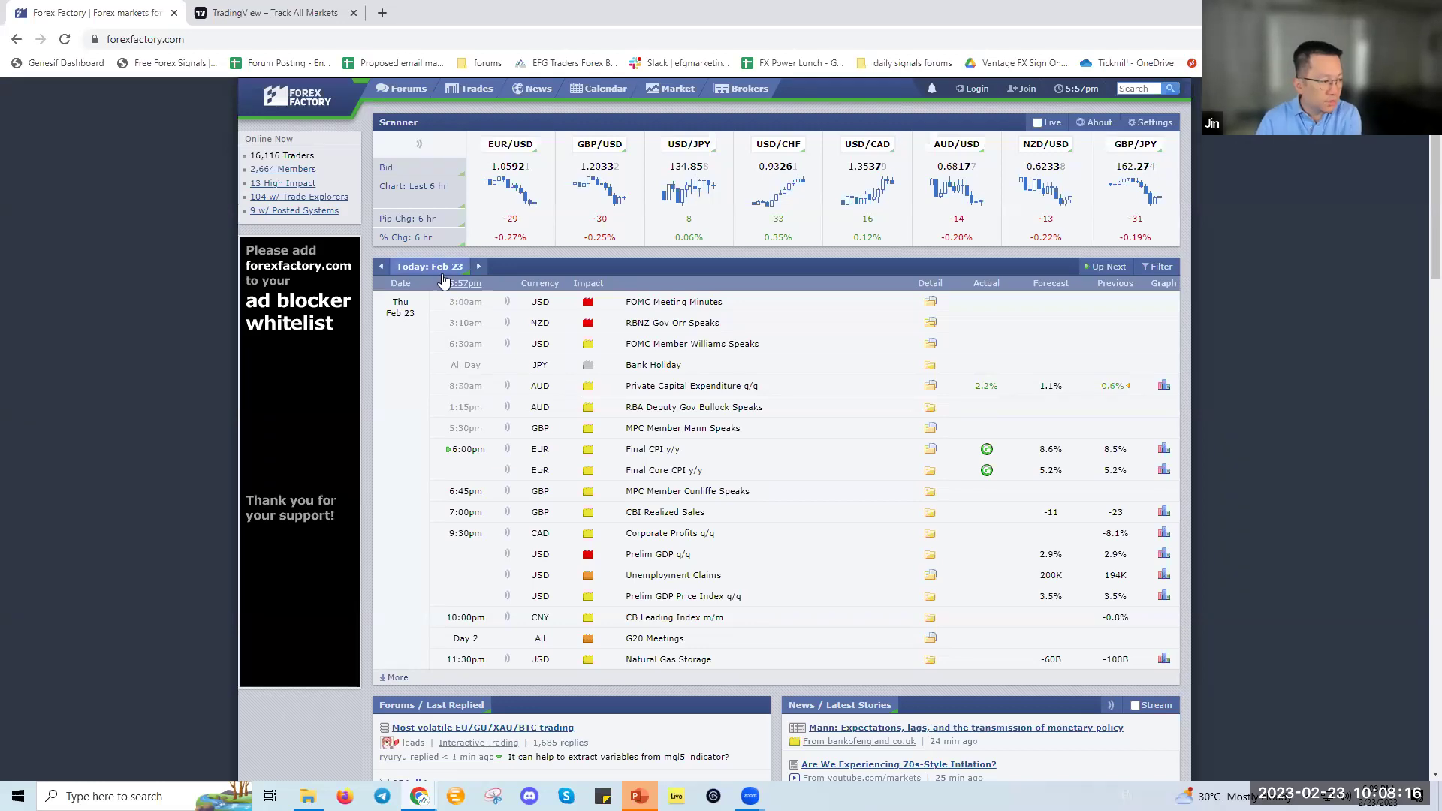
# Set the Forex Factory calendar's date range to February 20, 2023 through February 23, 2023
pyautogui.click(415, 268)
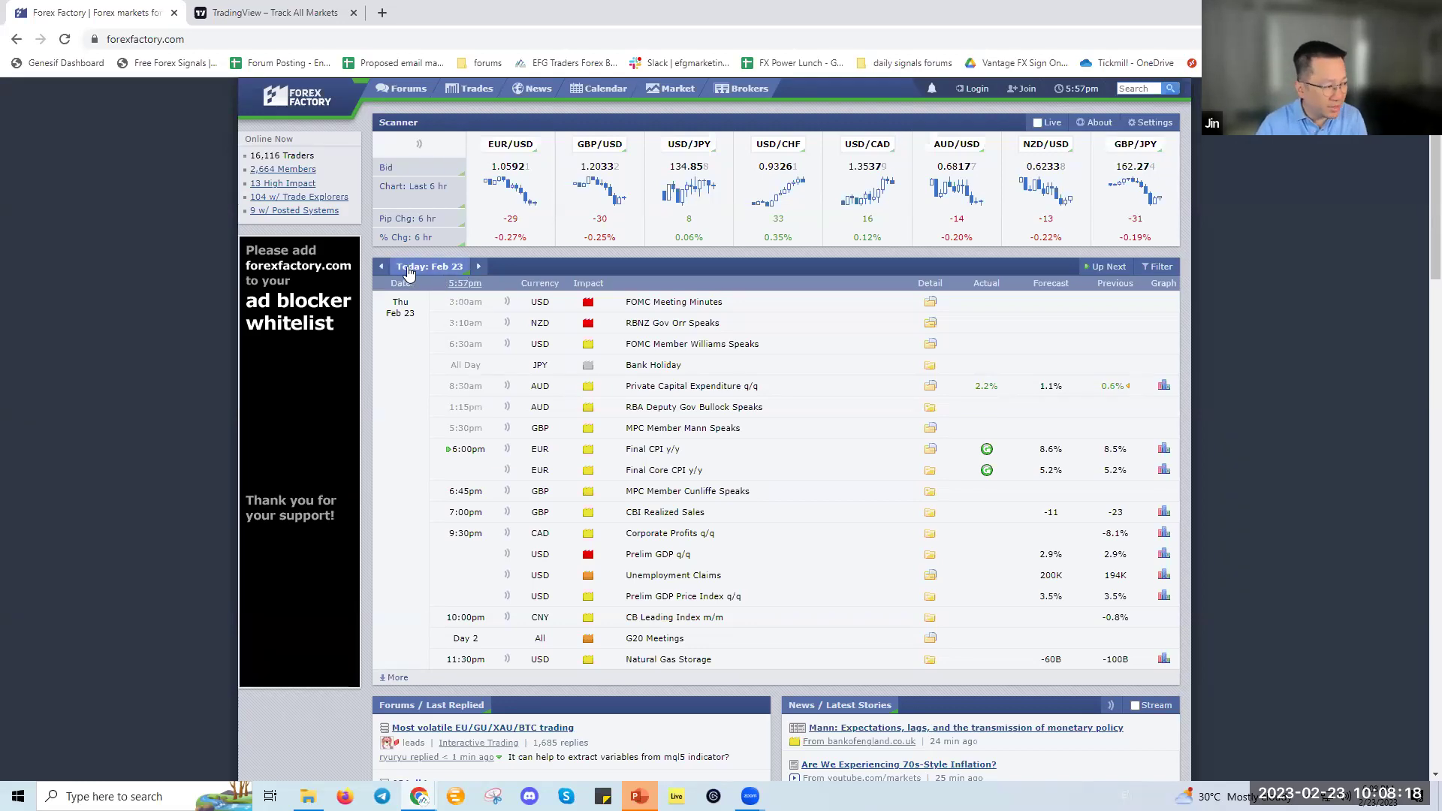
pyautogui.click(424, 419)
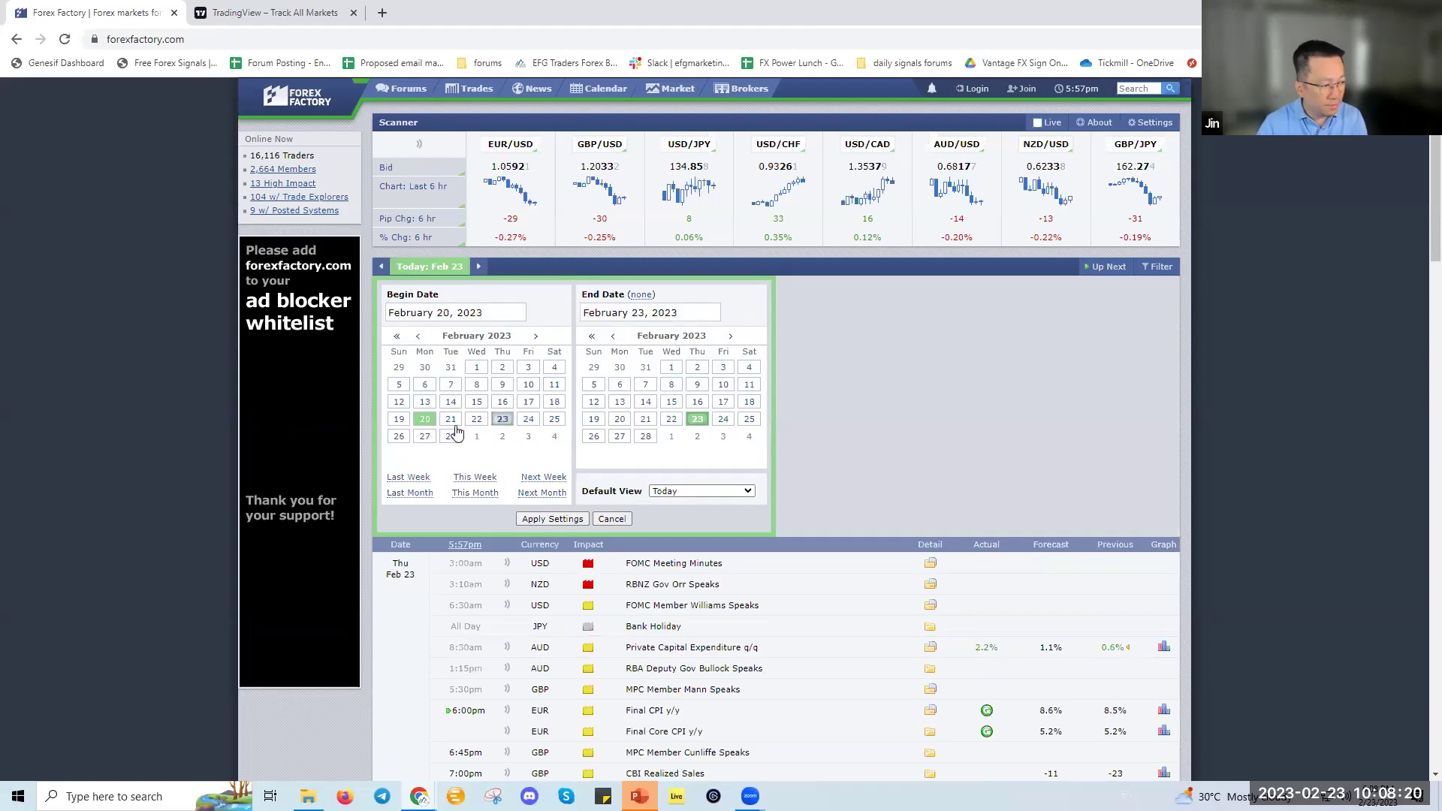
pyautogui.click(546, 518)
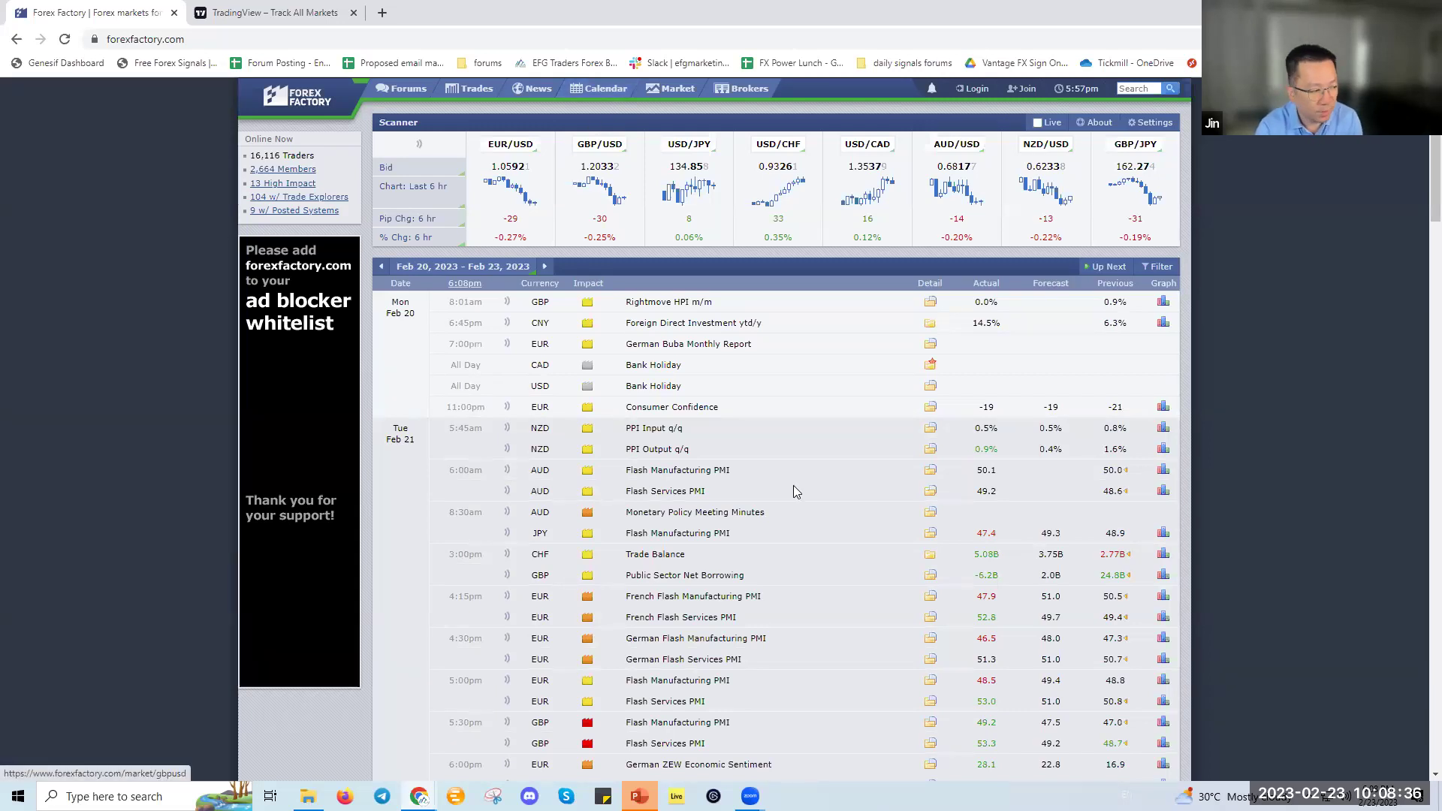
pyautogui.scroll(-2, 783, 461)
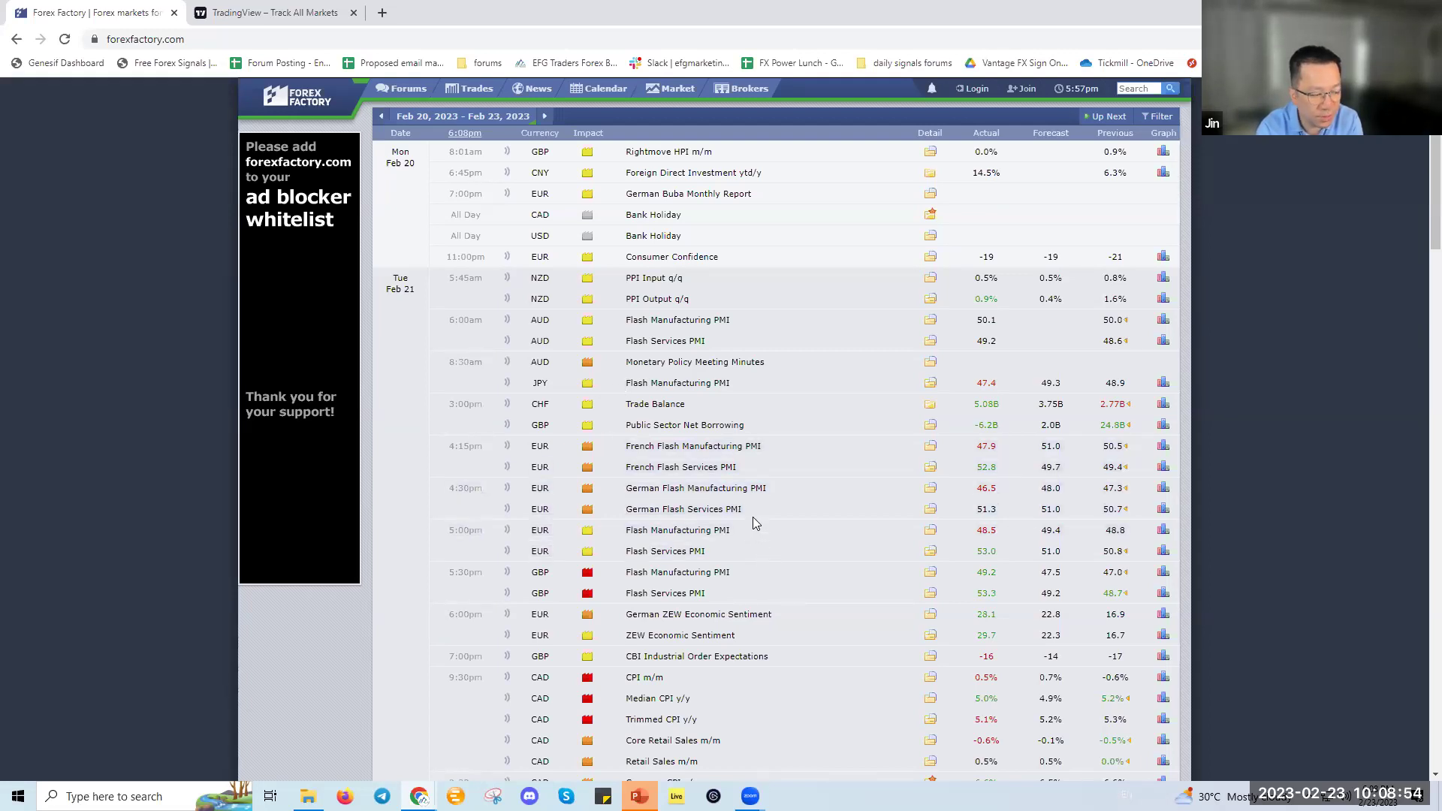
pyautogui.scroll(-1, 752, 517)
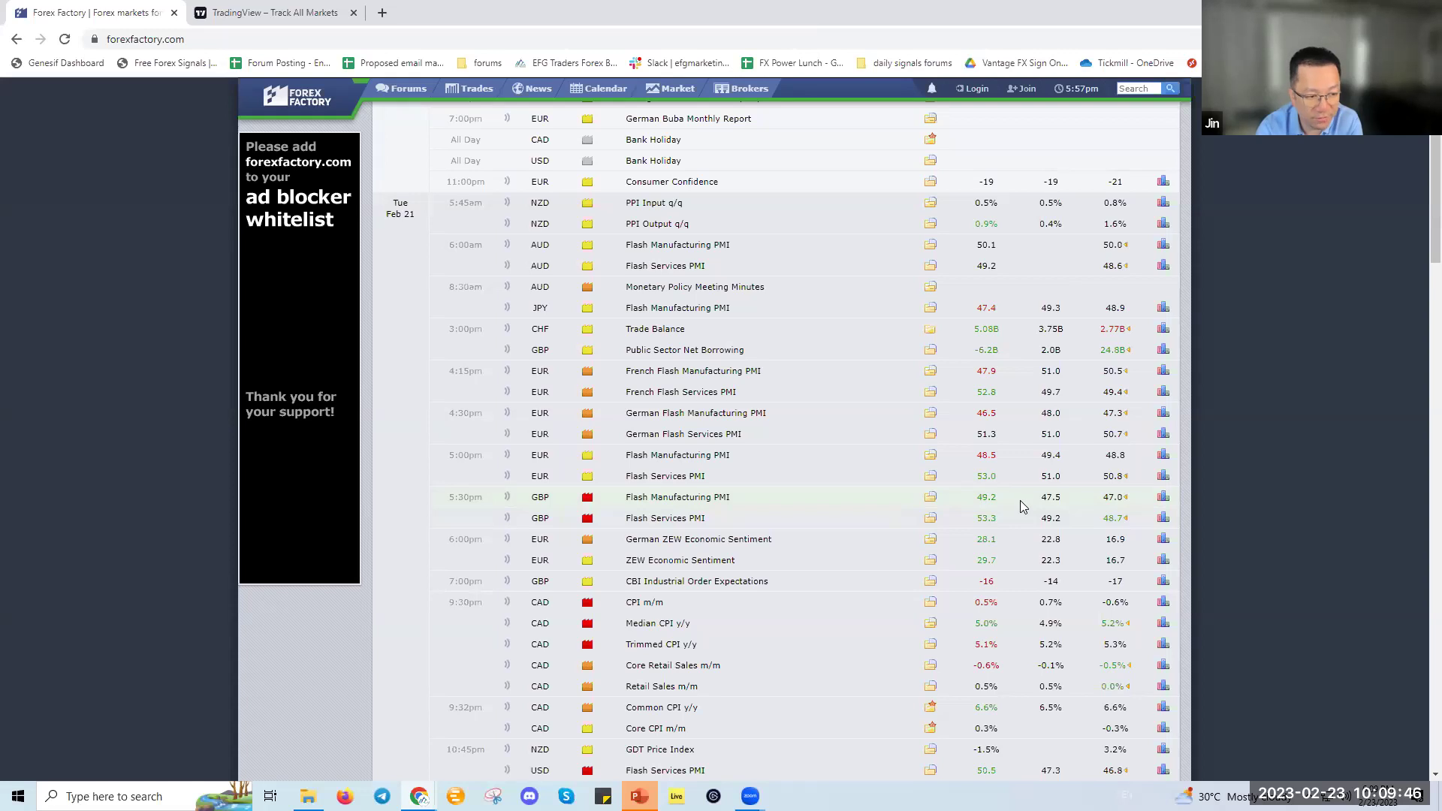
pyautogui.scroll(-2, 1125, 503)
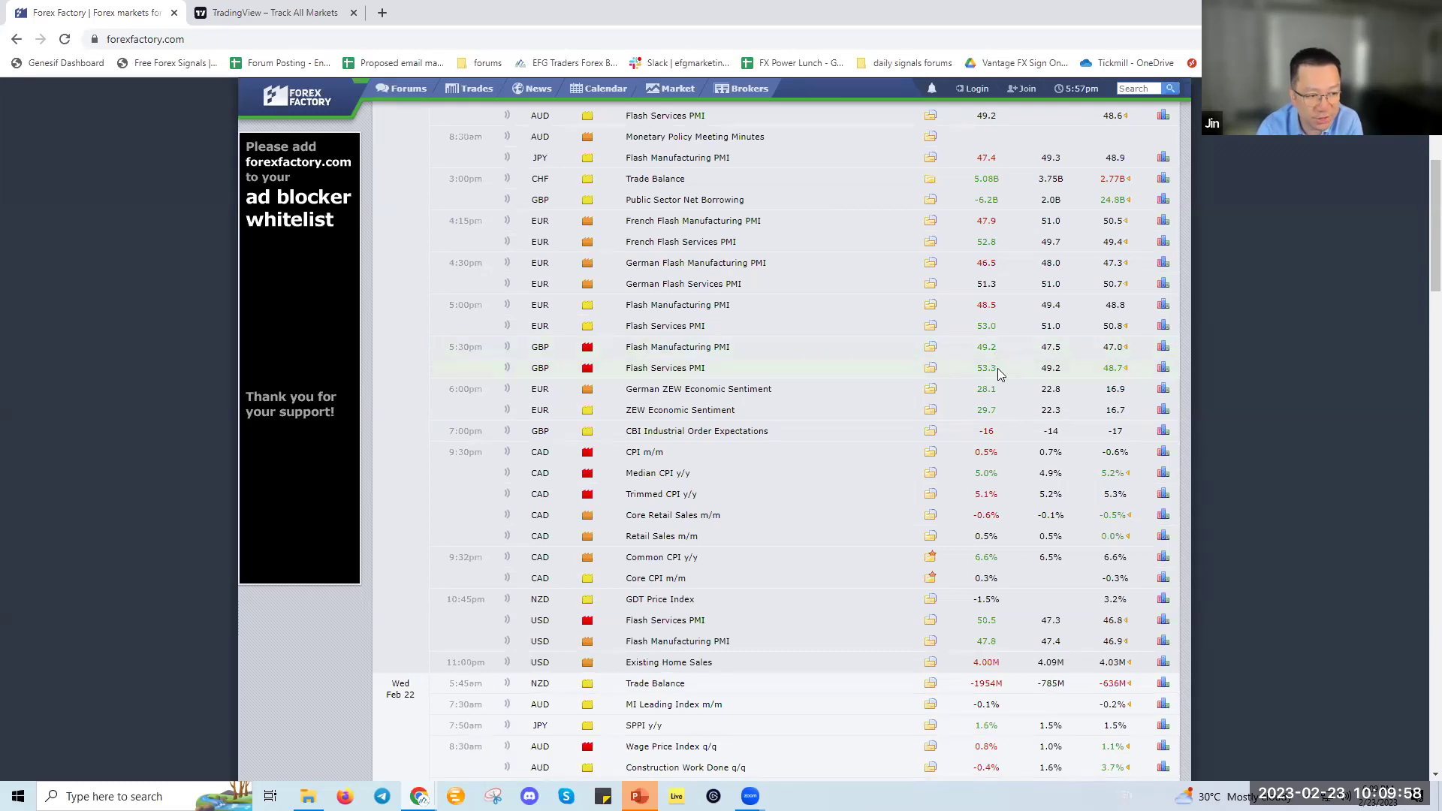
pyautogui.moveTo(1121, 368)
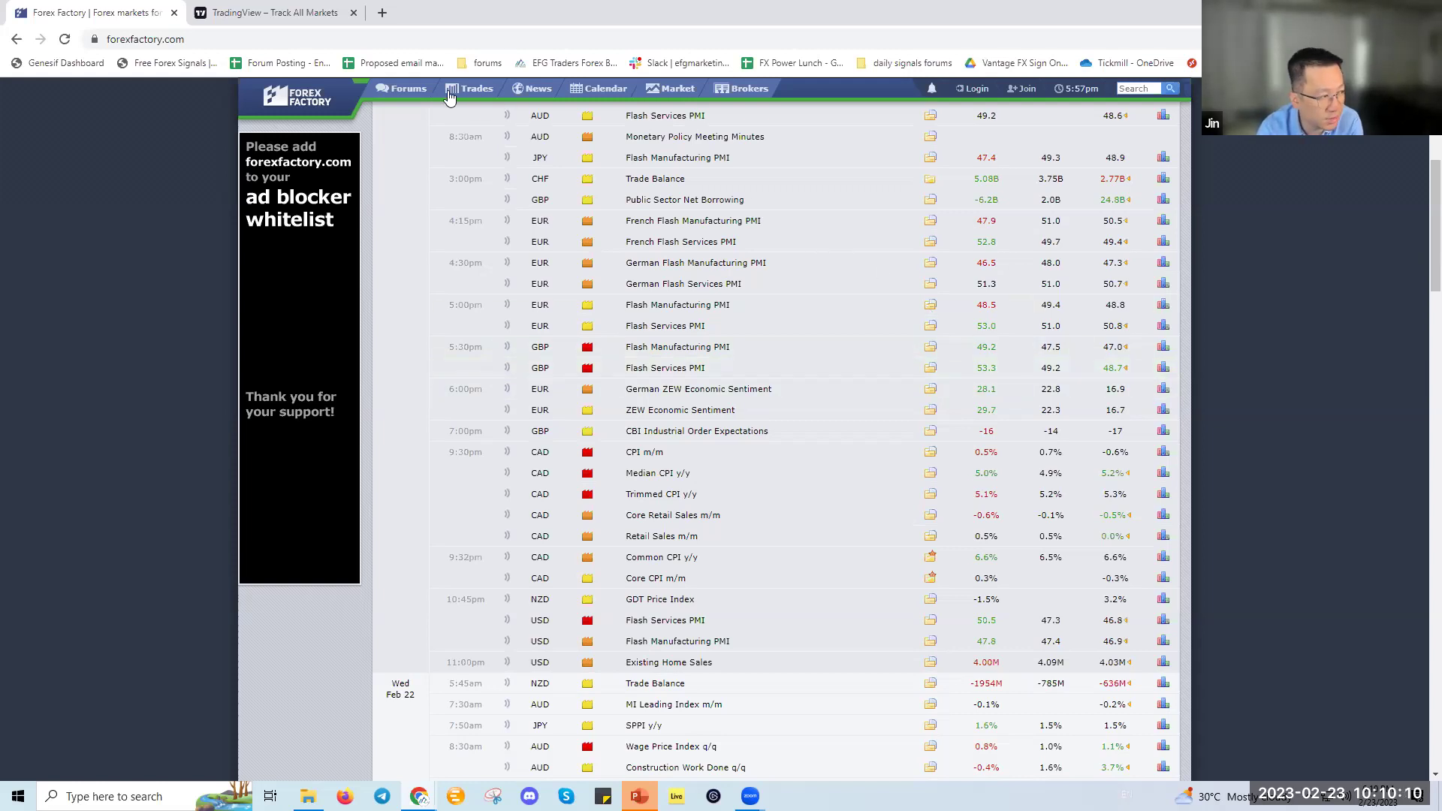
# Switch to TradingView, load the Market Watch watchlist and open GBPUSD on the advanced chart
pyautogui.click(316, 13)
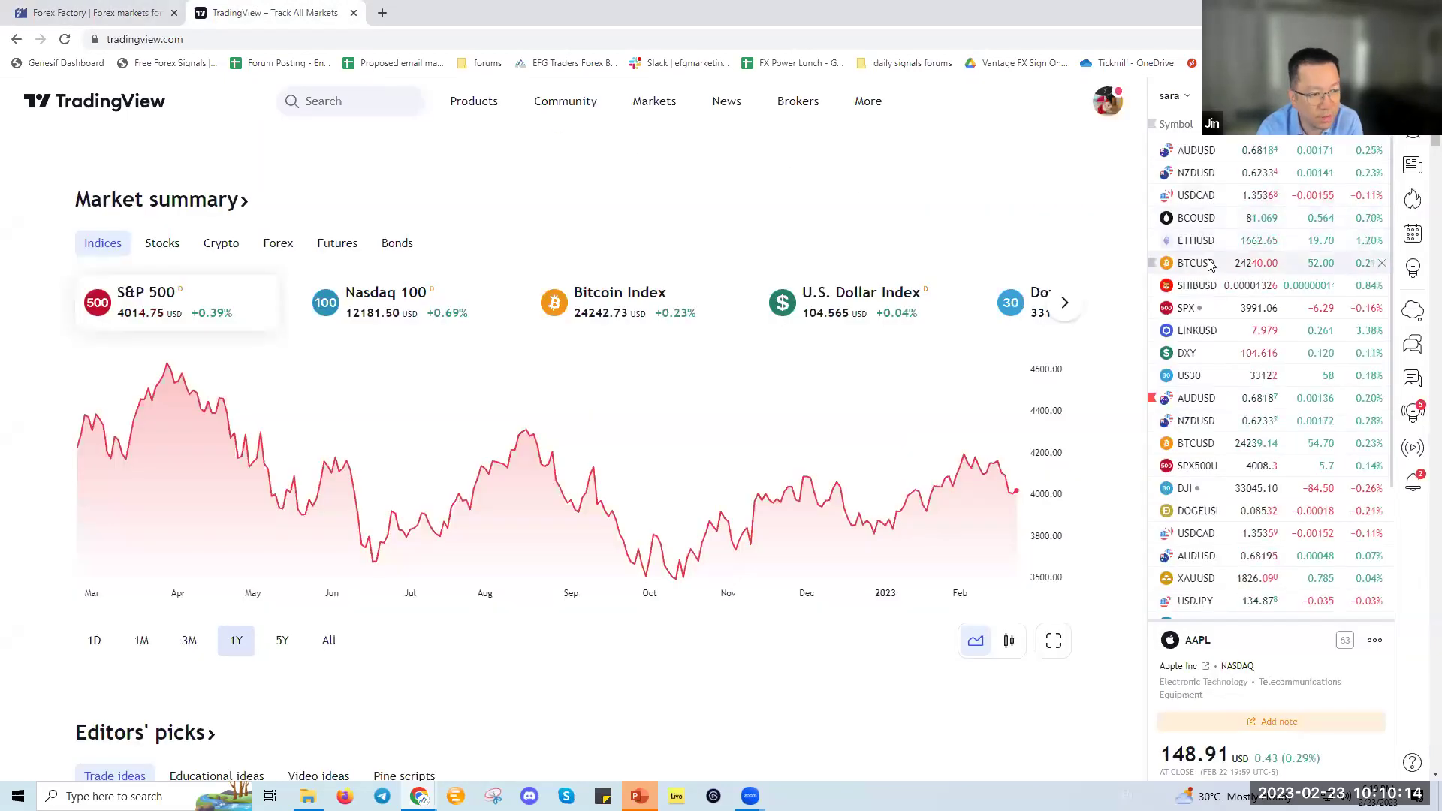
pyautogui.click(1192, 103)
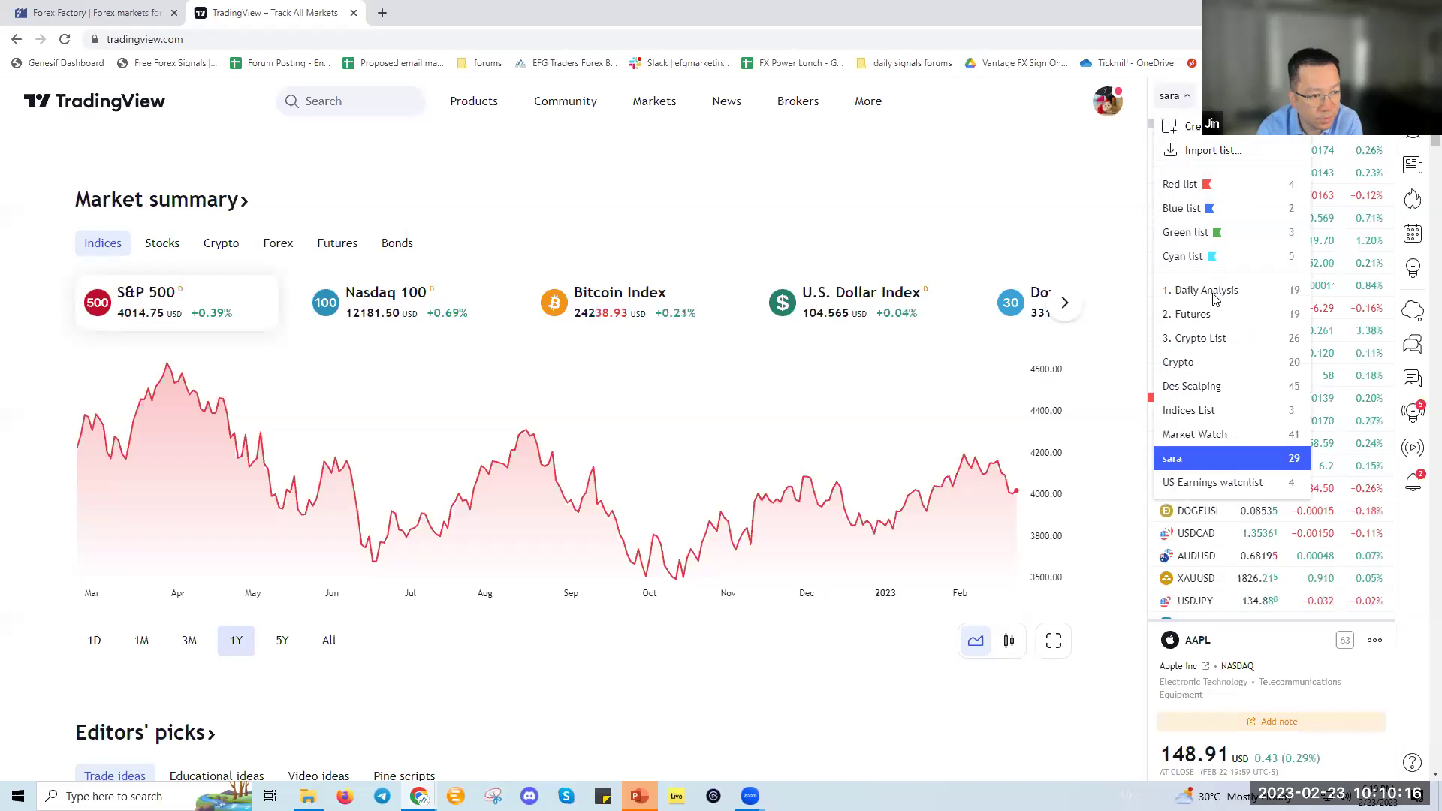
pyautogui.click(1204, 436)
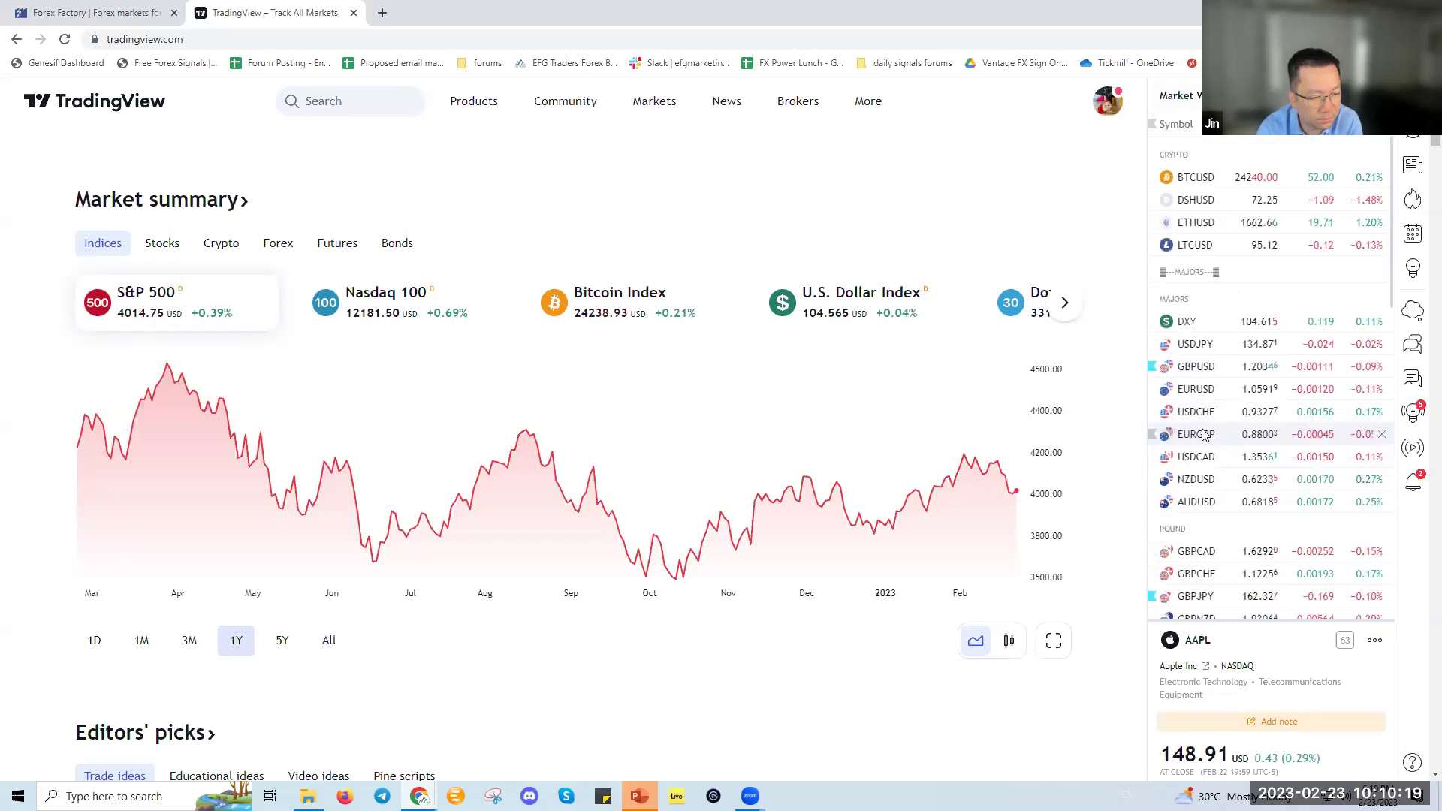
pyautogui.click(1200, 367)
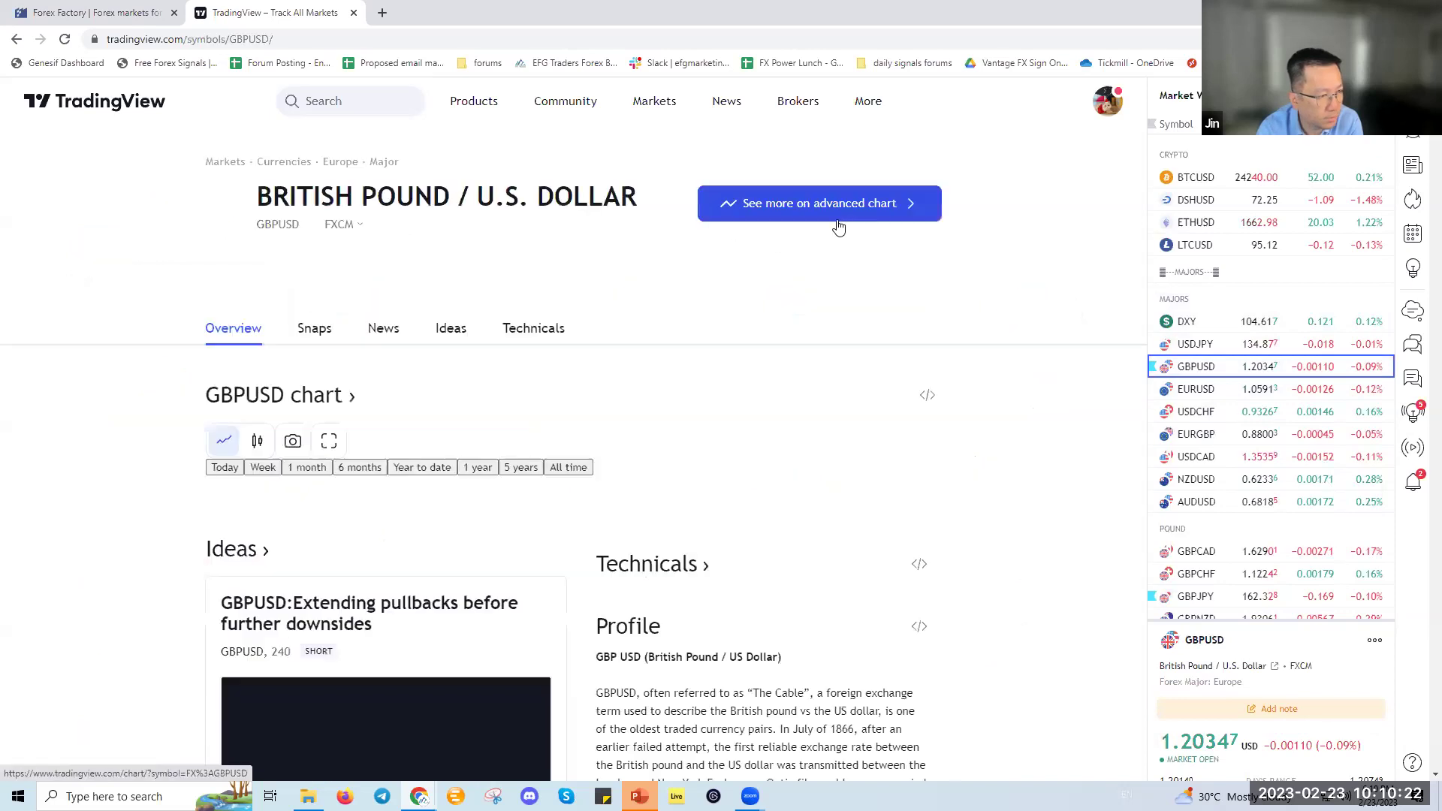
pyautogui.click(850, 207)
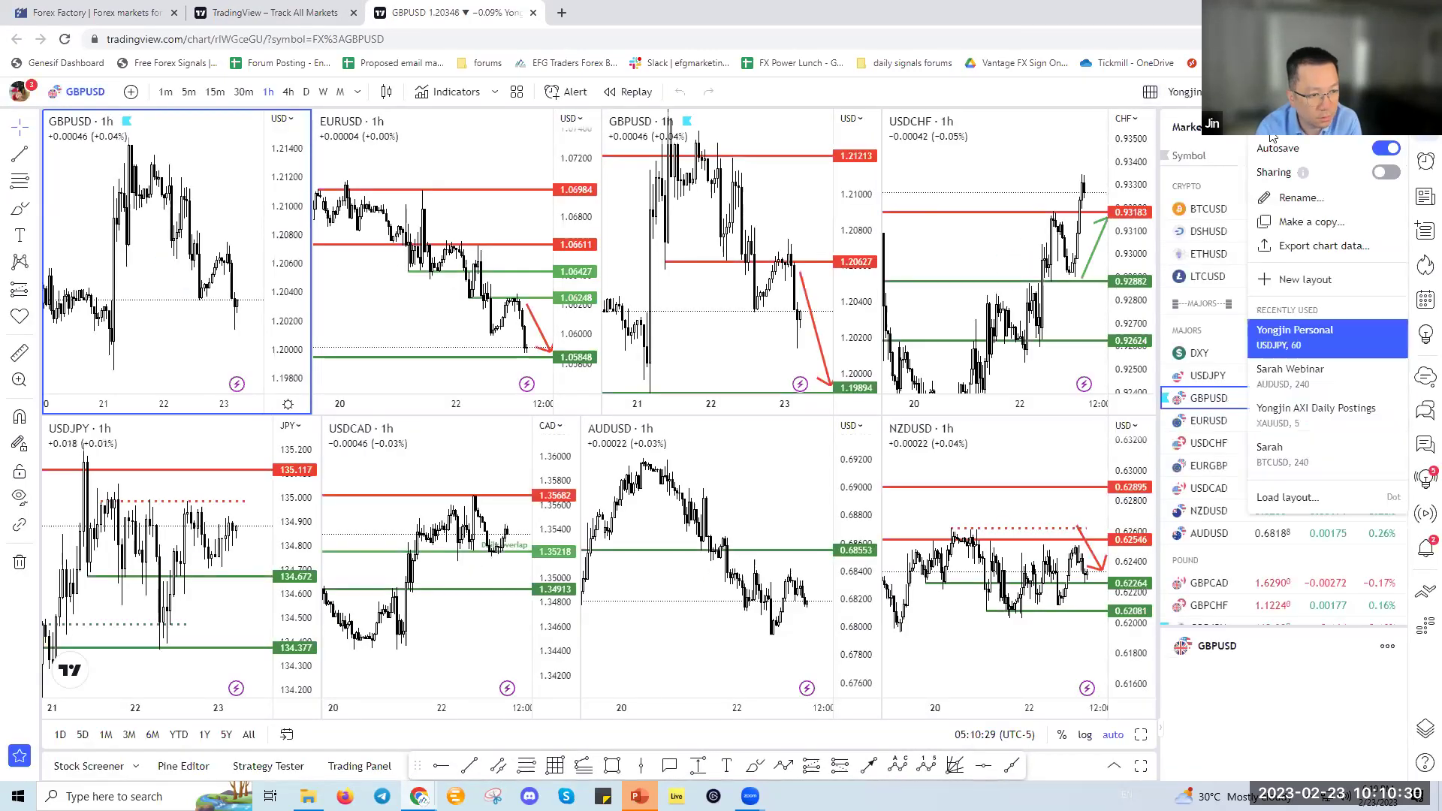
# Search the saved chart layouts by the presenter's name and load the starred AUDUSD 1h layout
pyautogui.click(1293, 498)
pyautogui.write('jin')
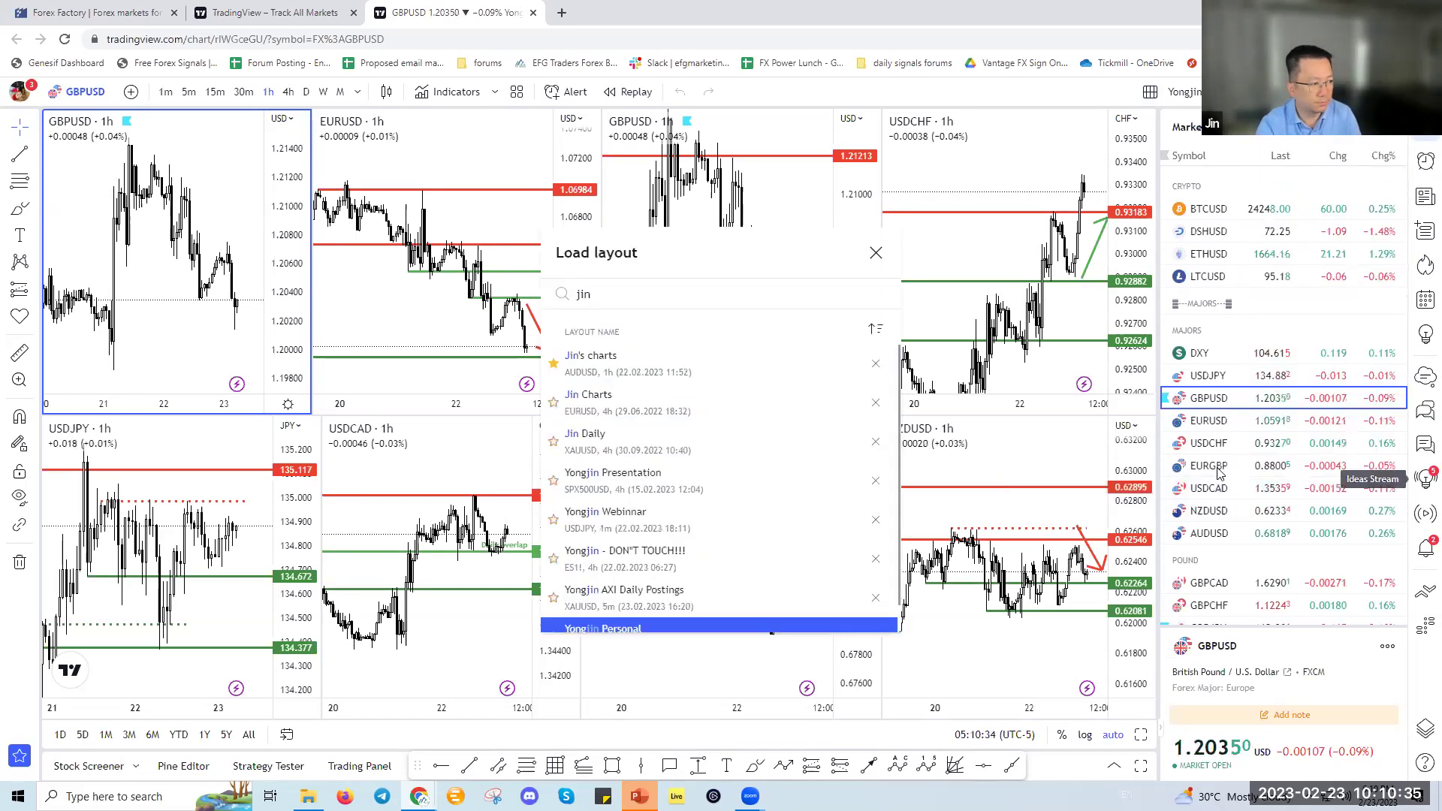
pyautogui.click(701, 374)
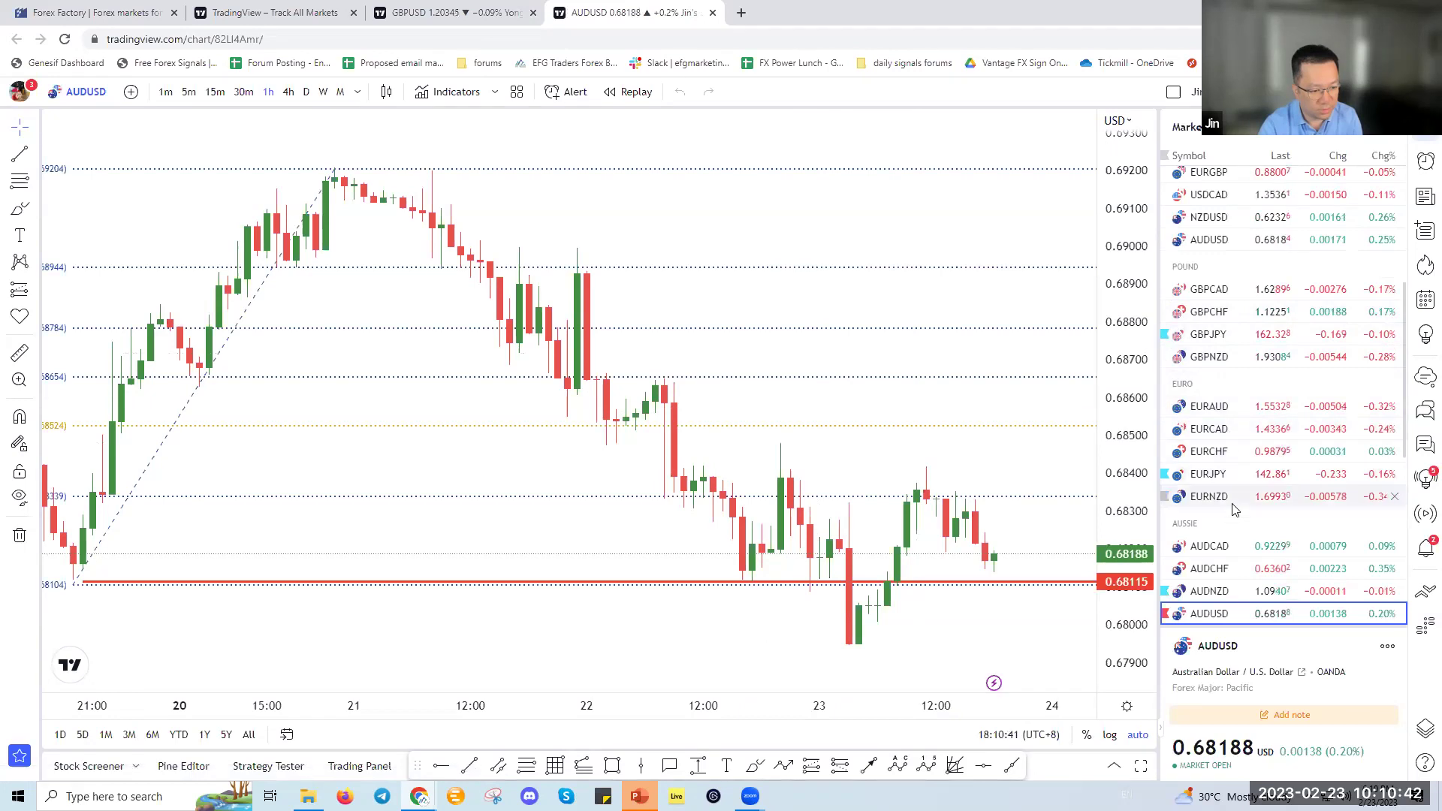
# Display GBPUSD on the loaded single chart and close the tab holding the multi-chart layout
pyautogui.scroll(4, 1232, 330)
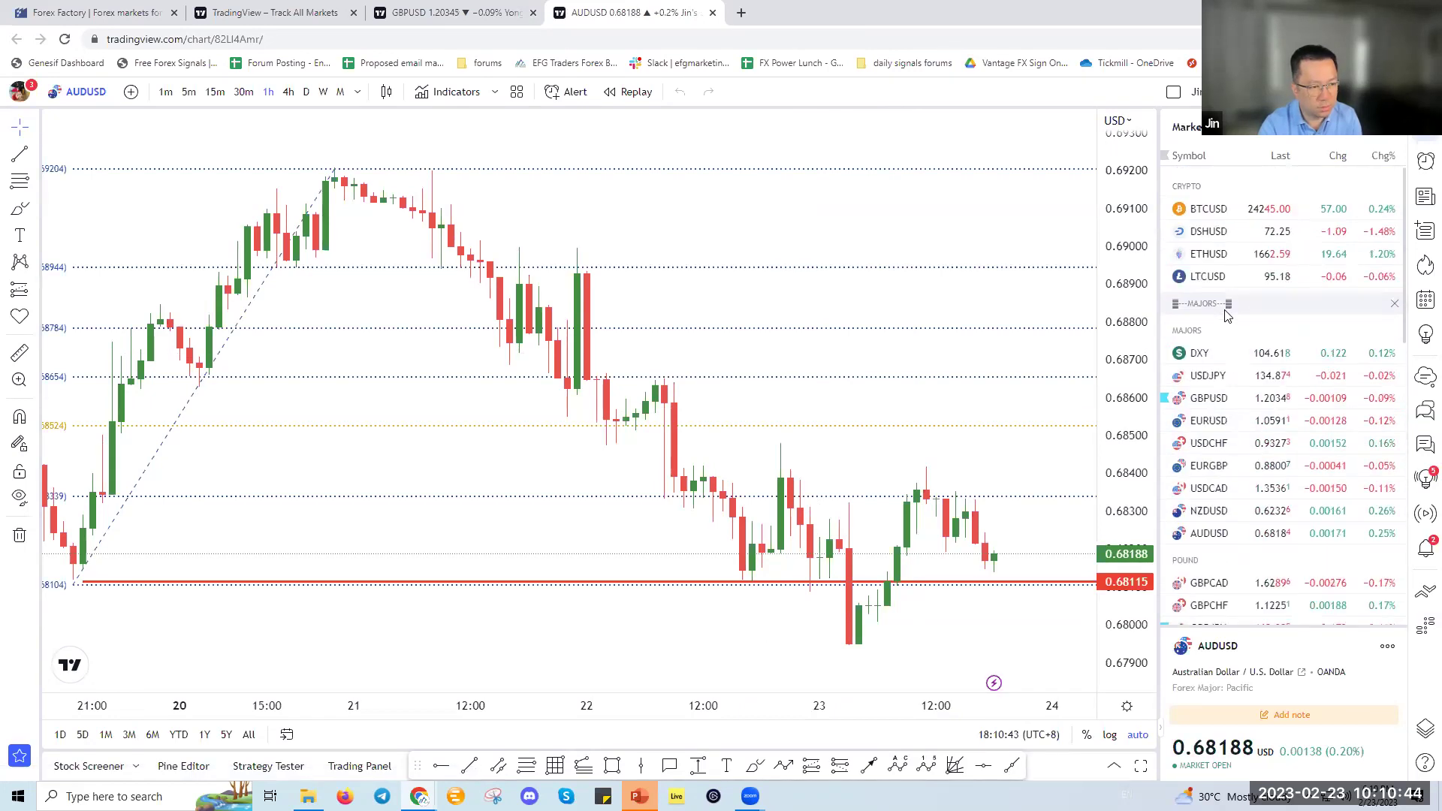
pyautogui.click(1221, 399)
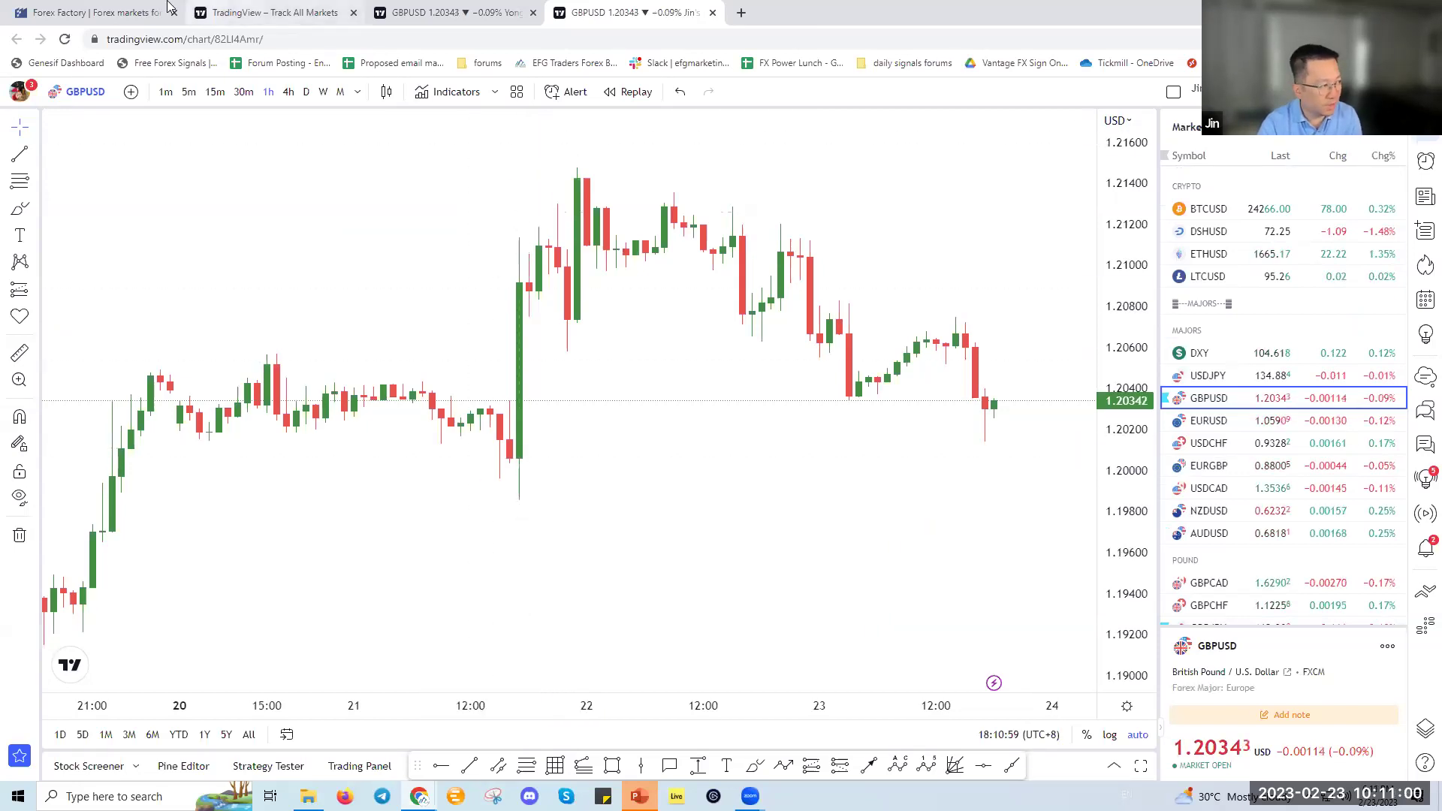
pyautogui.click(117, 9)
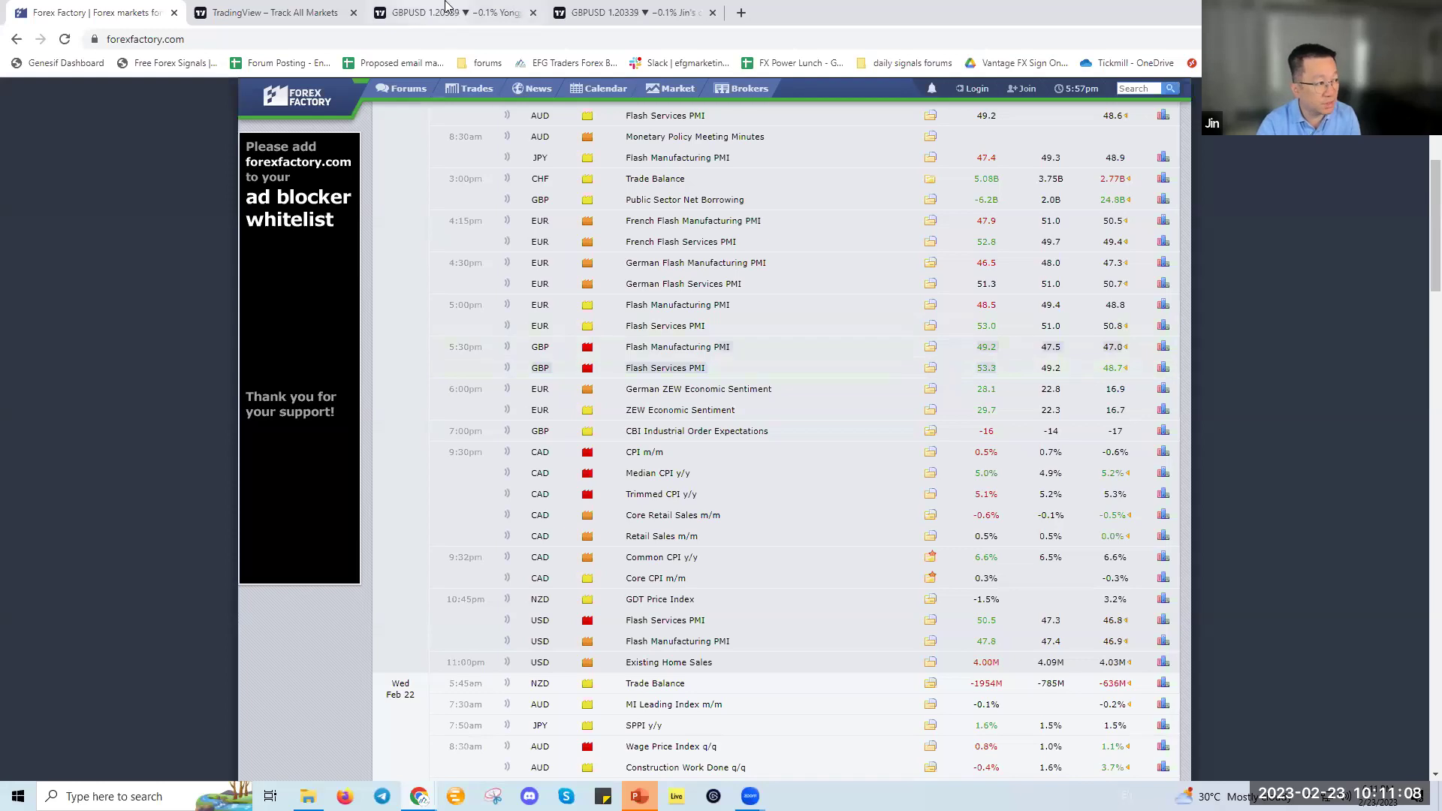
pyautogui.click(526, 11)
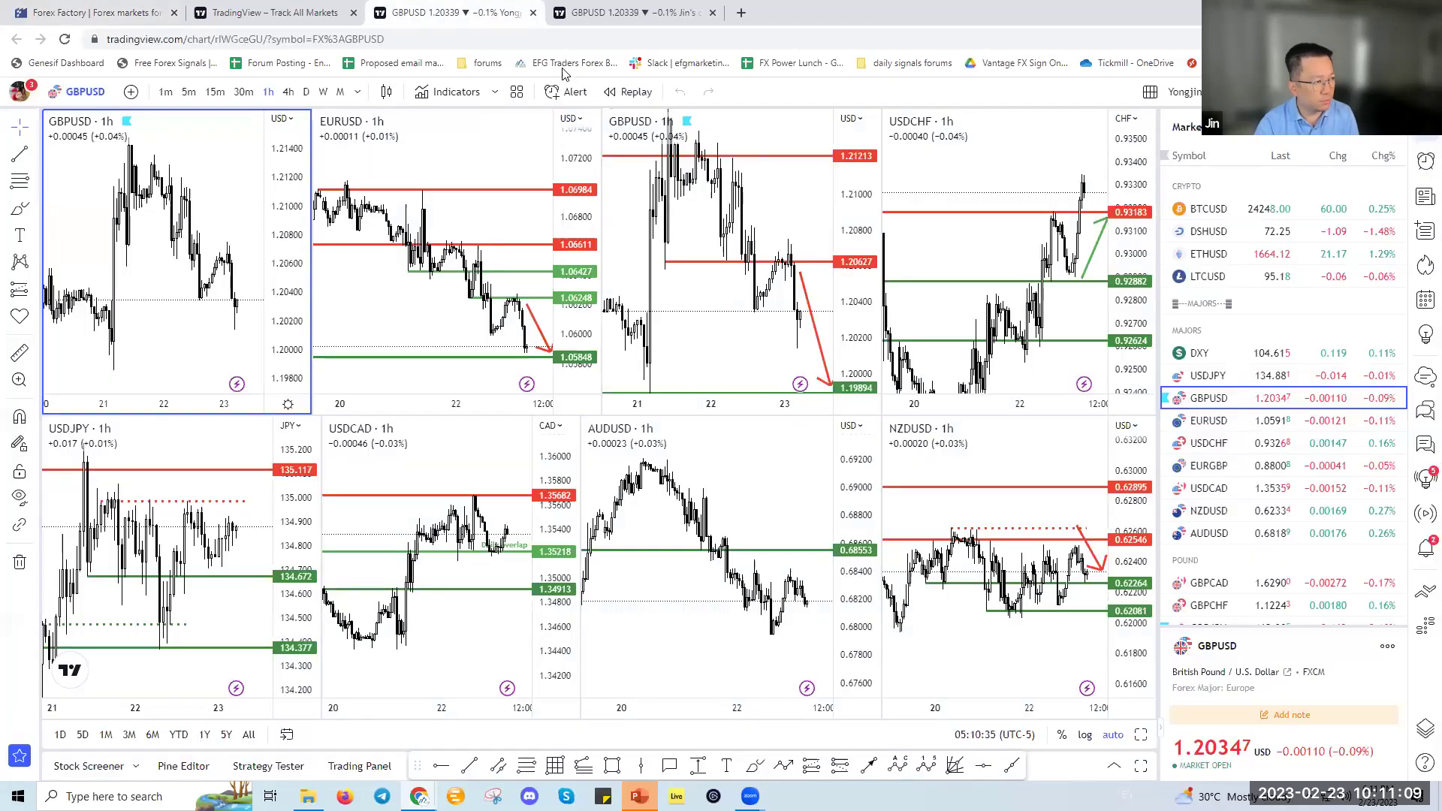
pyautogui.click(532, 13)
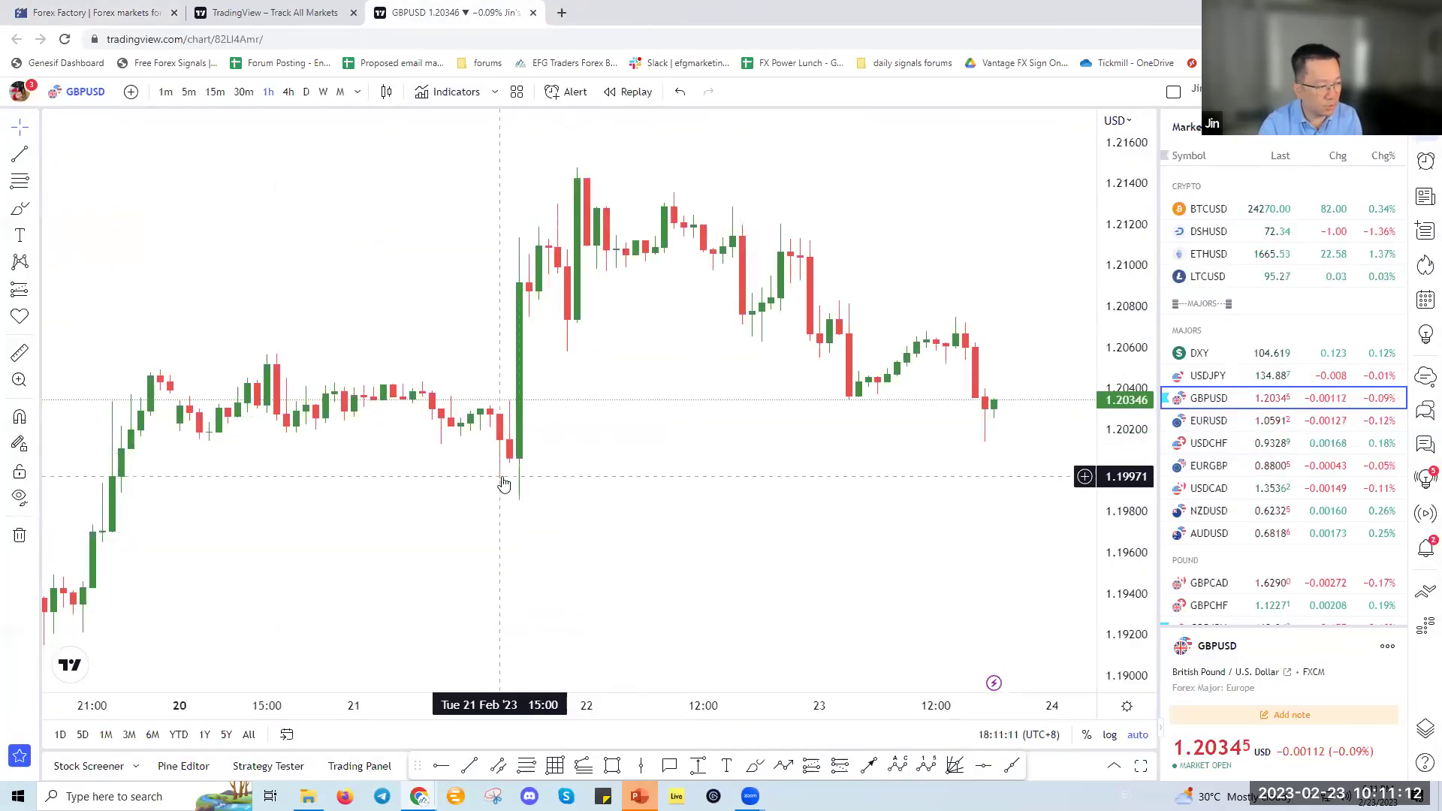
# Mark GBPUSD's 21 February rally with brush circles at its start and peak and an upward arrow, and remove all drawings
pyautogui.click(755, 765)
pyautogui.moveTo(503, 449)
pyautogui.mouseDown()
pyautogui.moveTo(487, 459)
pyautogui.moveTo(529, 445)
pyautogui.moveTo(538, 295)
pyautogui.moveTo(558, 310)
pyautogui.mouseUp()
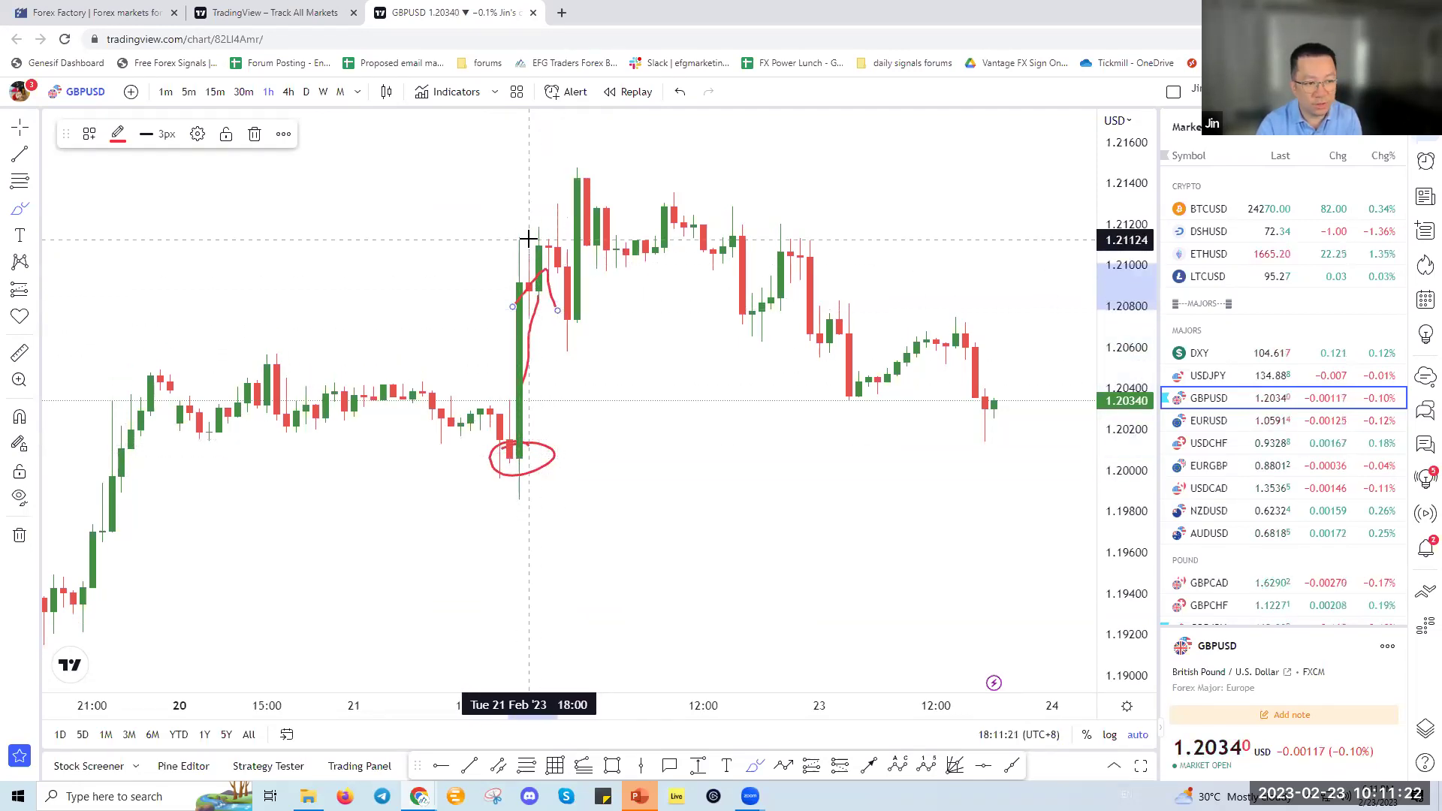
pyautogui.moveTo(596, 169); pyautogui.dragTo(577, 177)
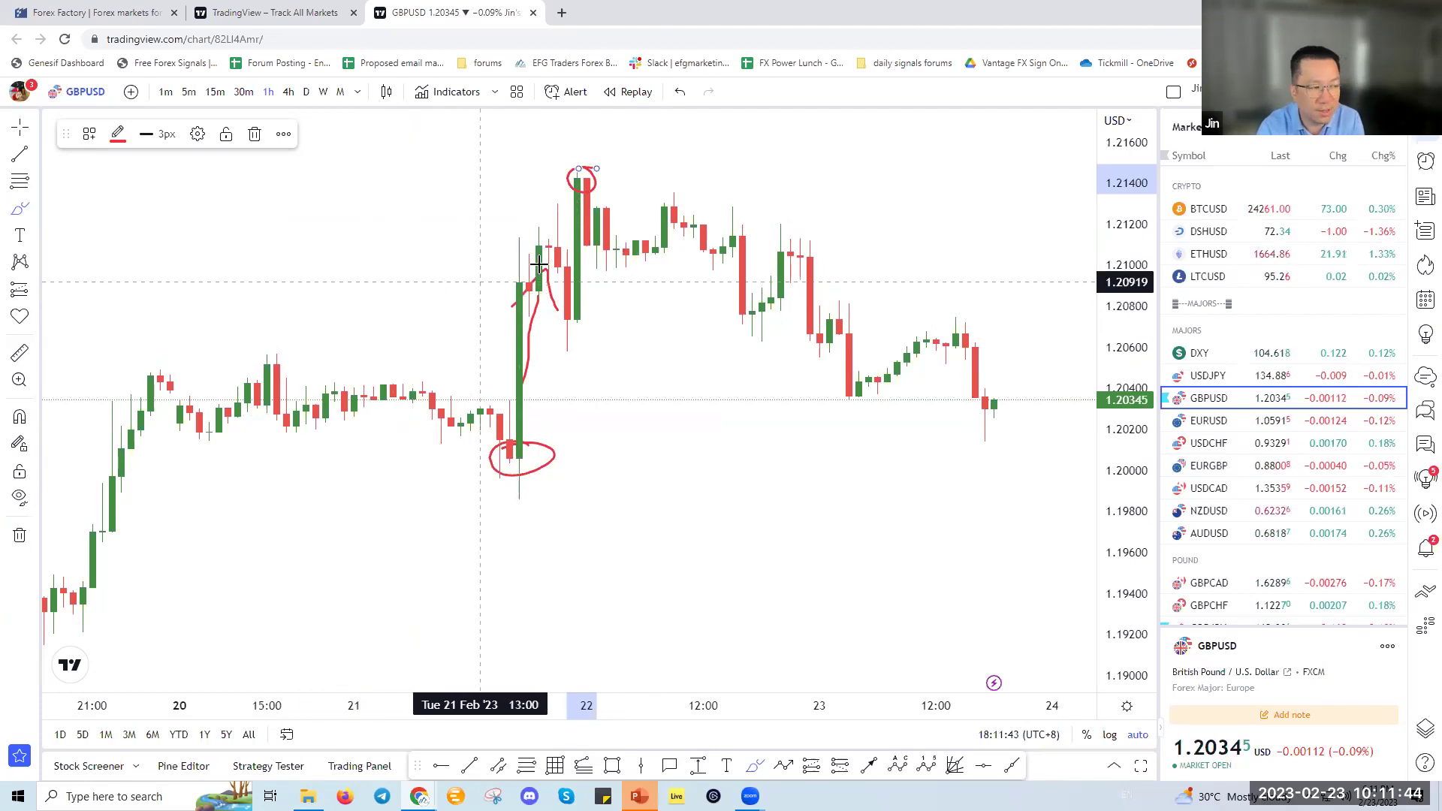
pyautogui.click(19, 534)
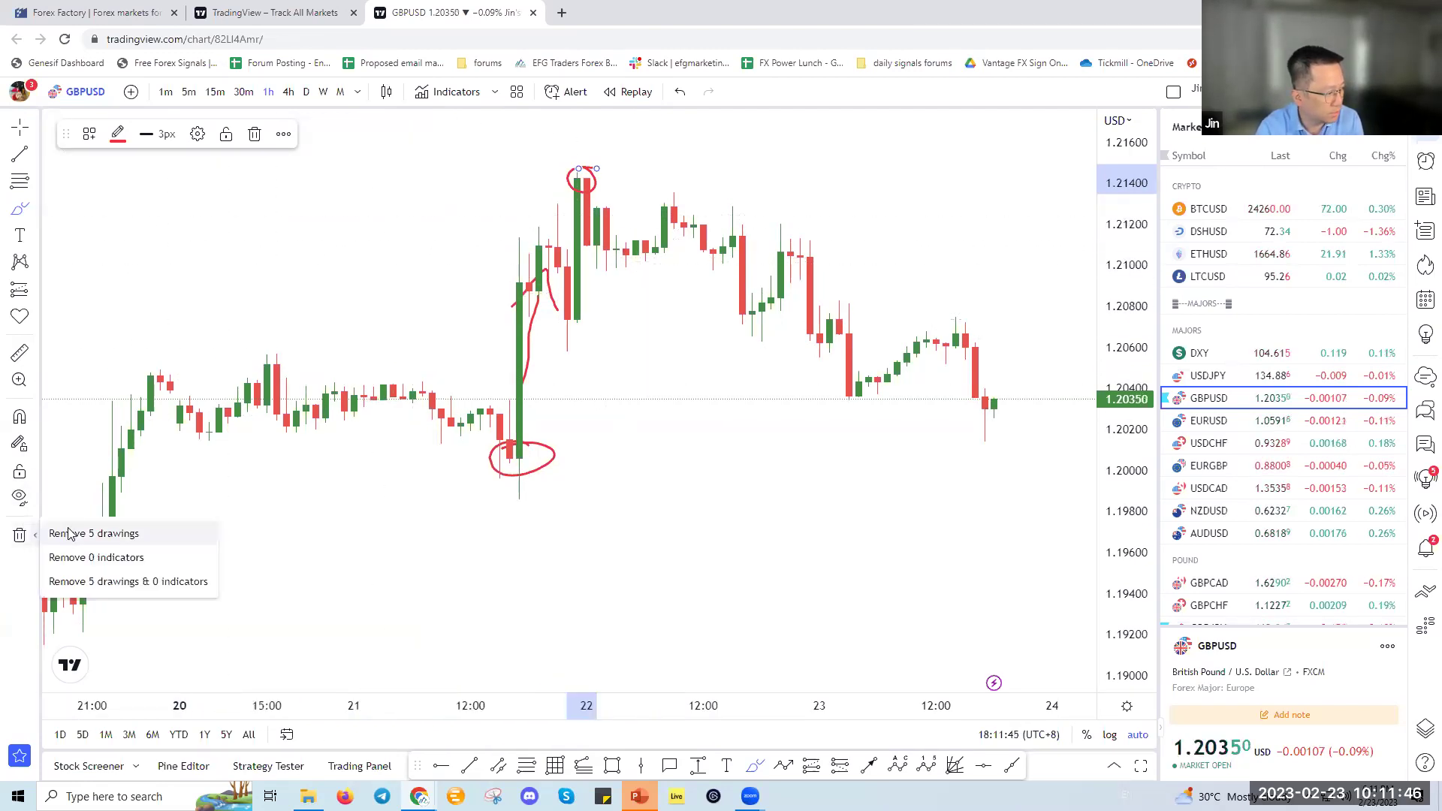
pyautogui.click(75, 527)
# Switch to the Forex Factory calendar and compare the actual and forecast figures of the 9:30pm CAD CPI releases on 21 February
pyautogui.click(112, 13)
pyautogui.scroll(-1, 869, 491)
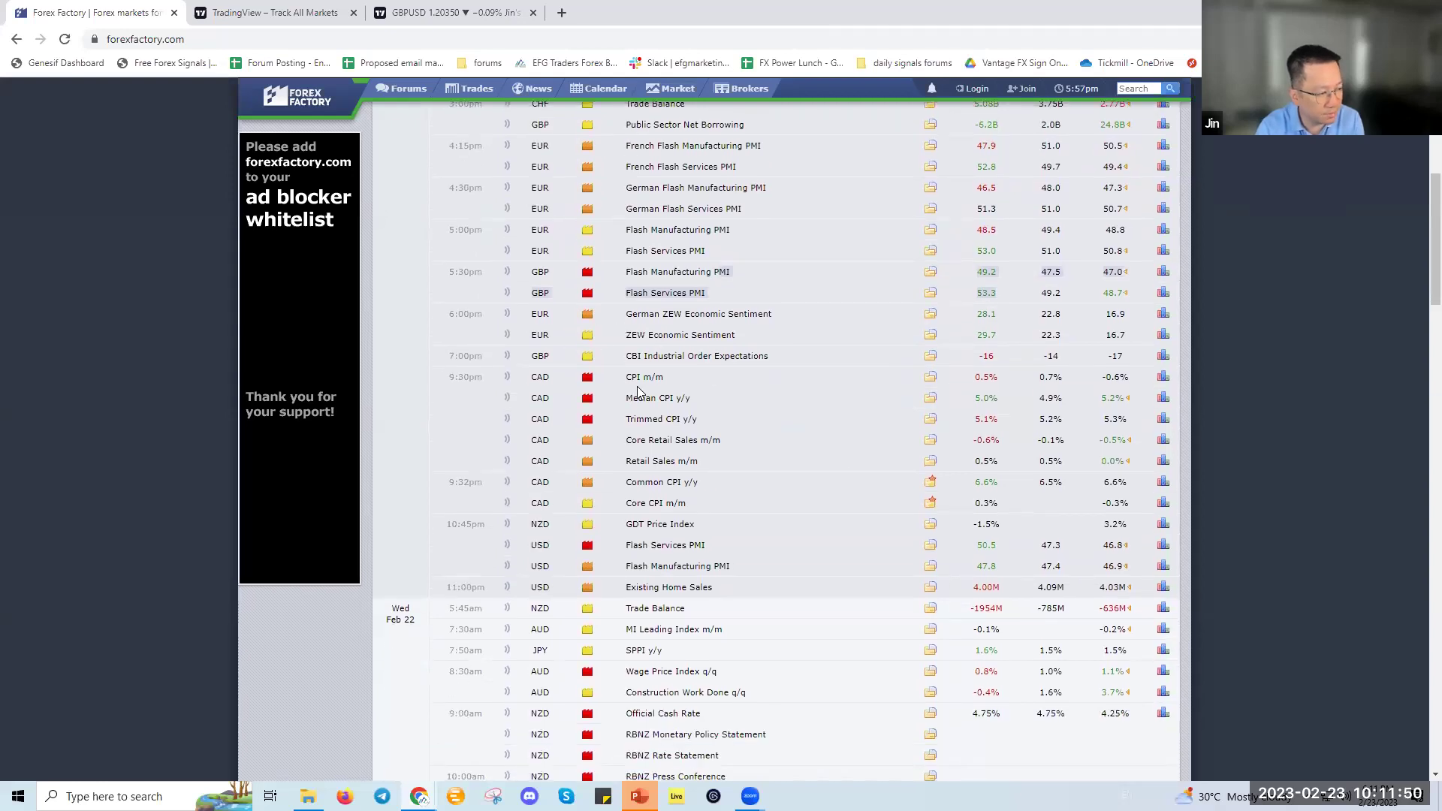
pyautogui.scroll(1, 641, 384)
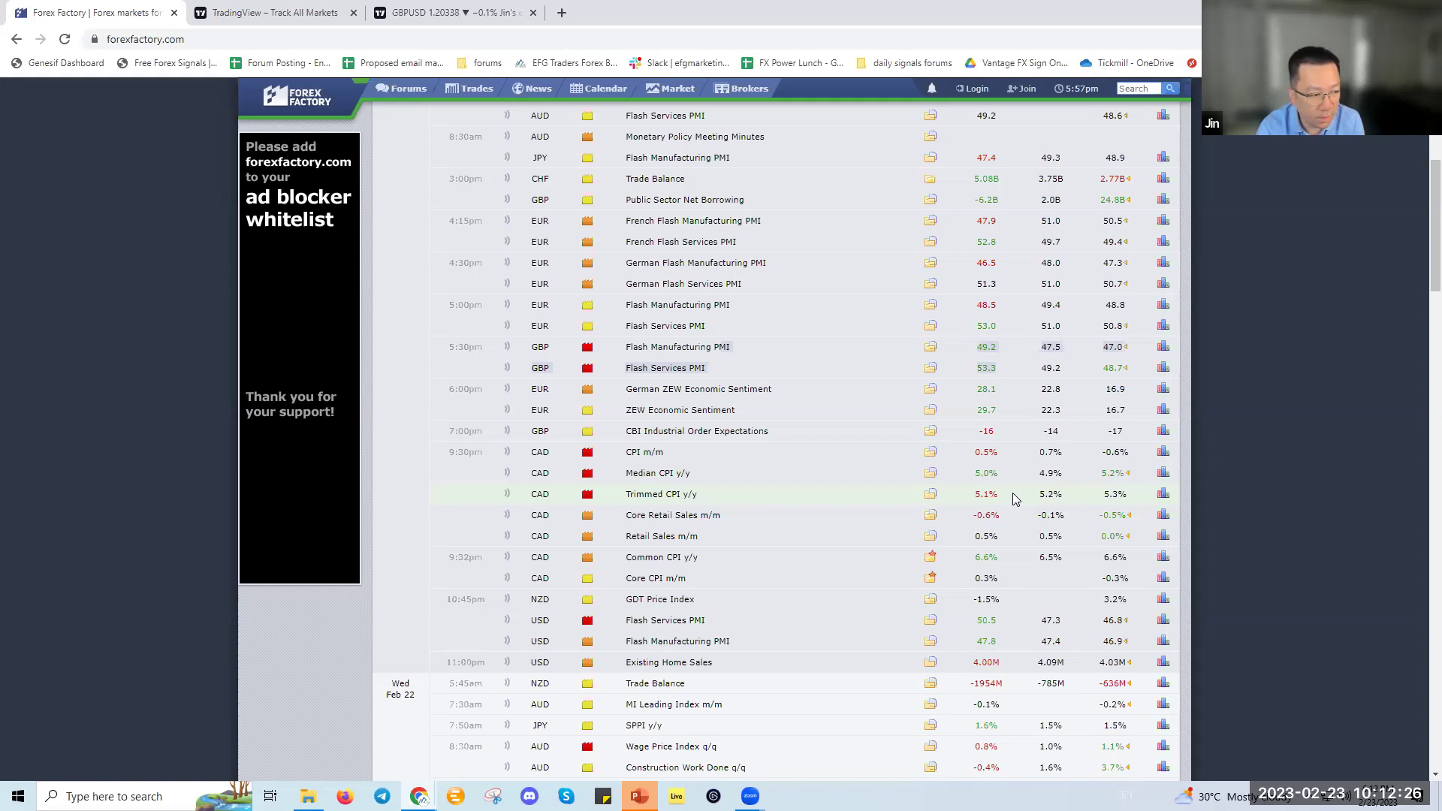
# Back in TradingView, clear the existing drawings from the USDCAD chart and place a vertical line at Tue 21 Feb '23 21:00
pyautogui.click(421, 12)
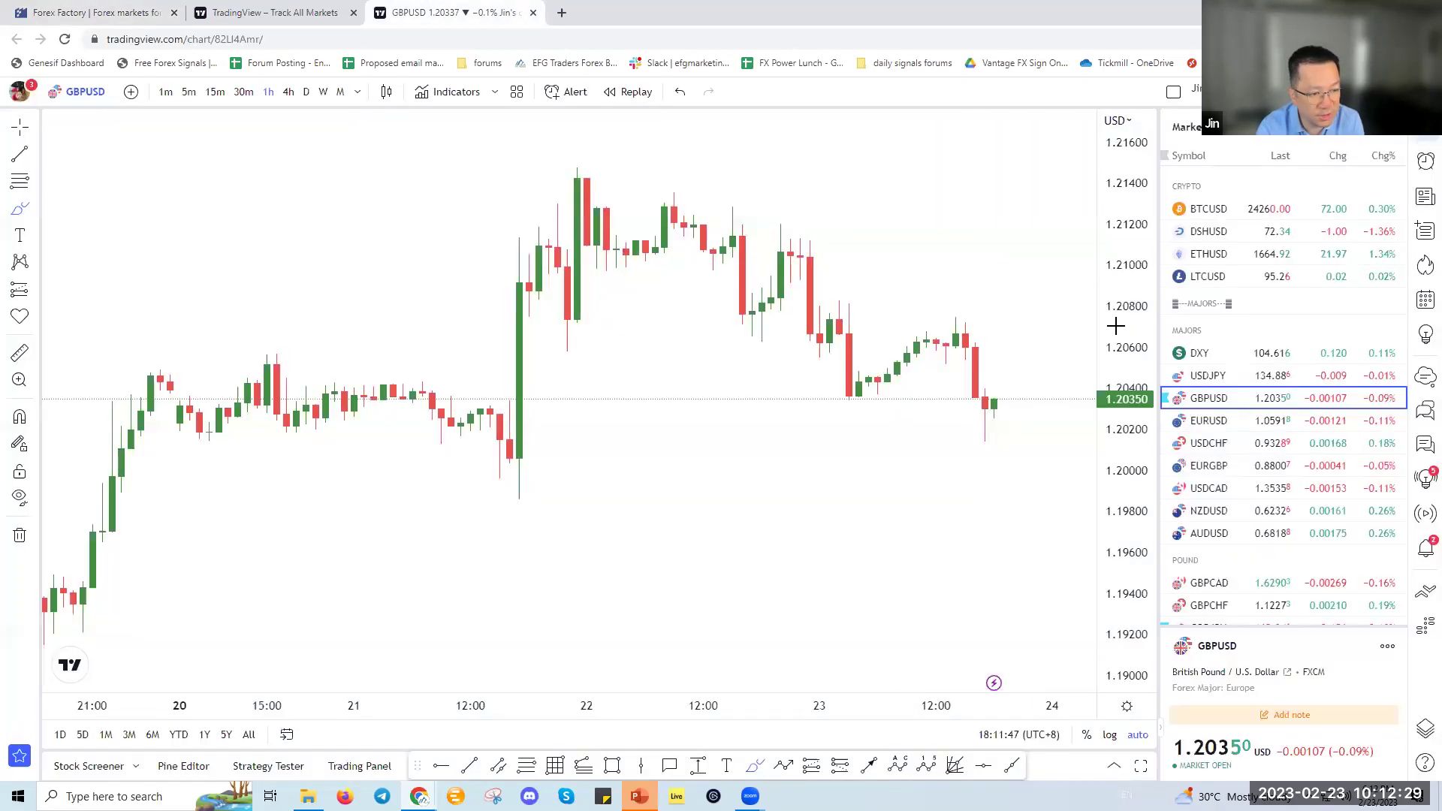
pyautogui.click(1232, 488)
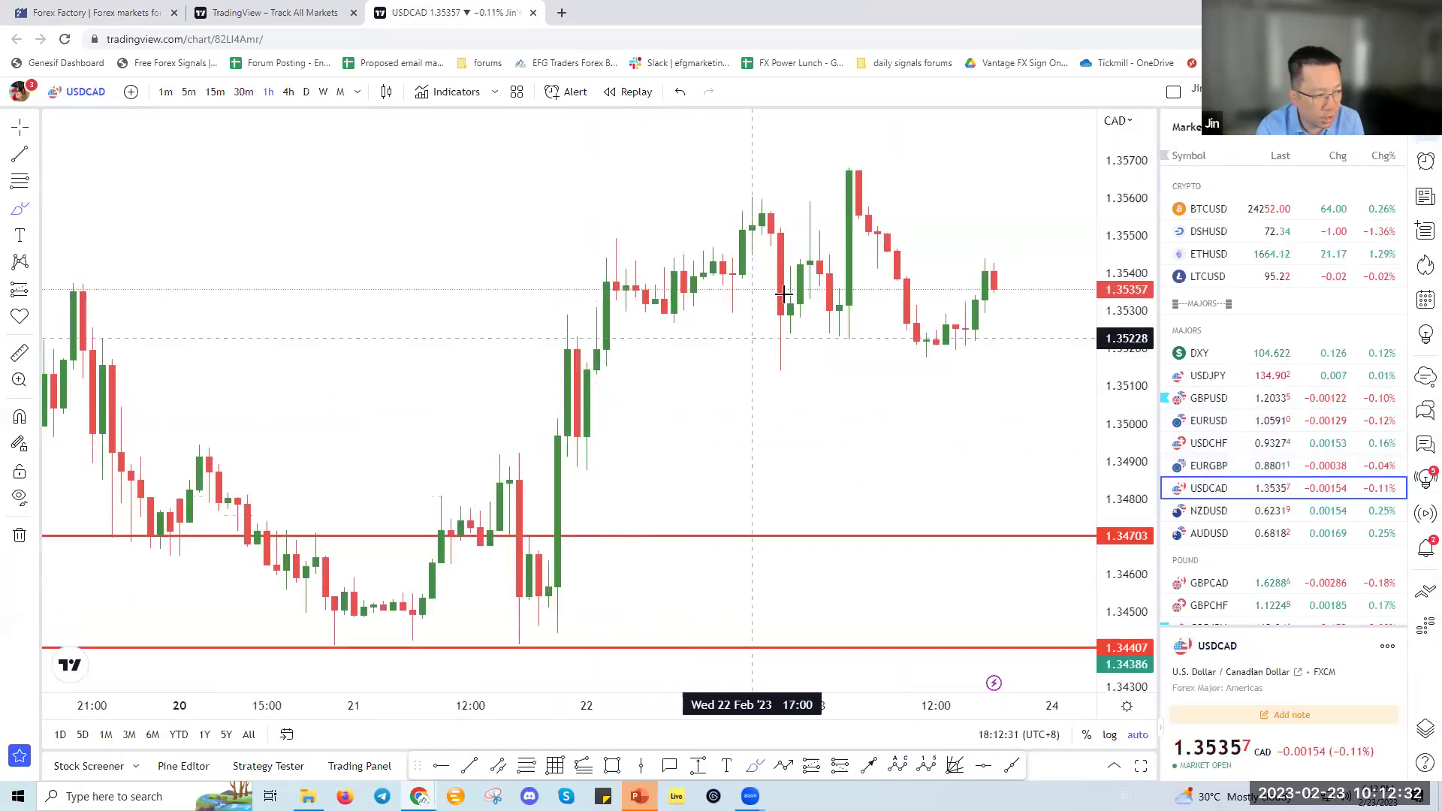
pyautogui.click(19, 535)
pyautogui.click(73, 535)
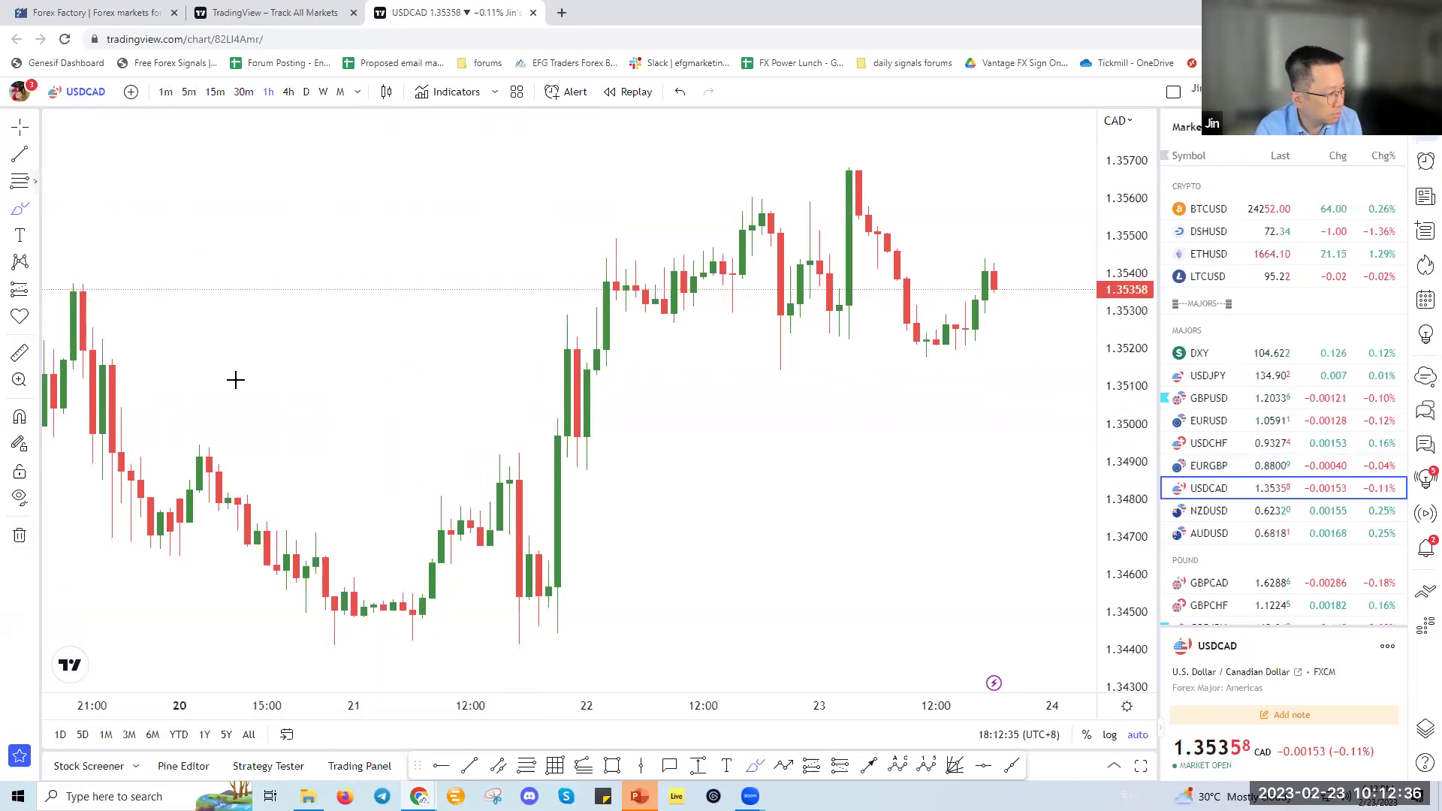
pyautogui.click(646, 764)
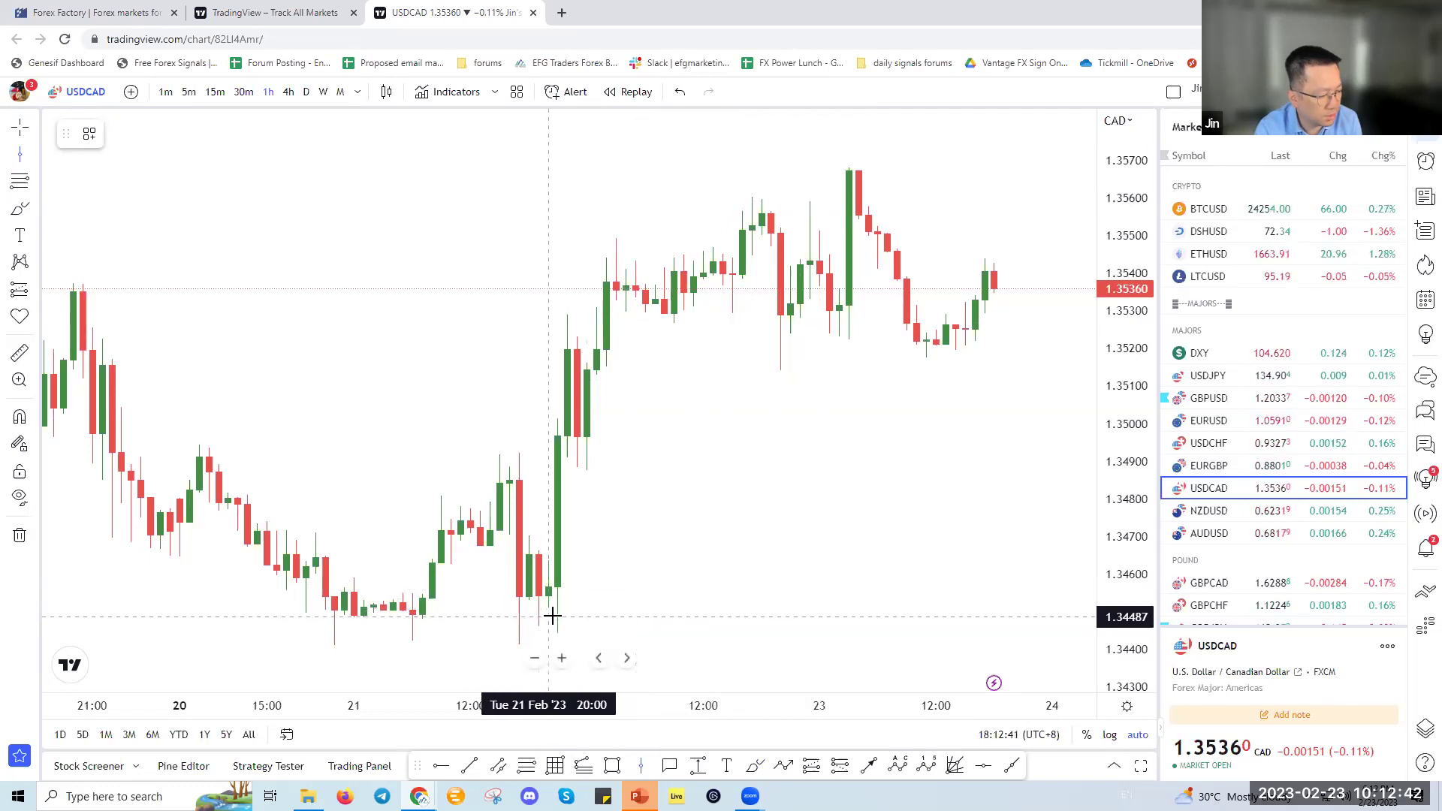
pyautogui.click(553, 611)
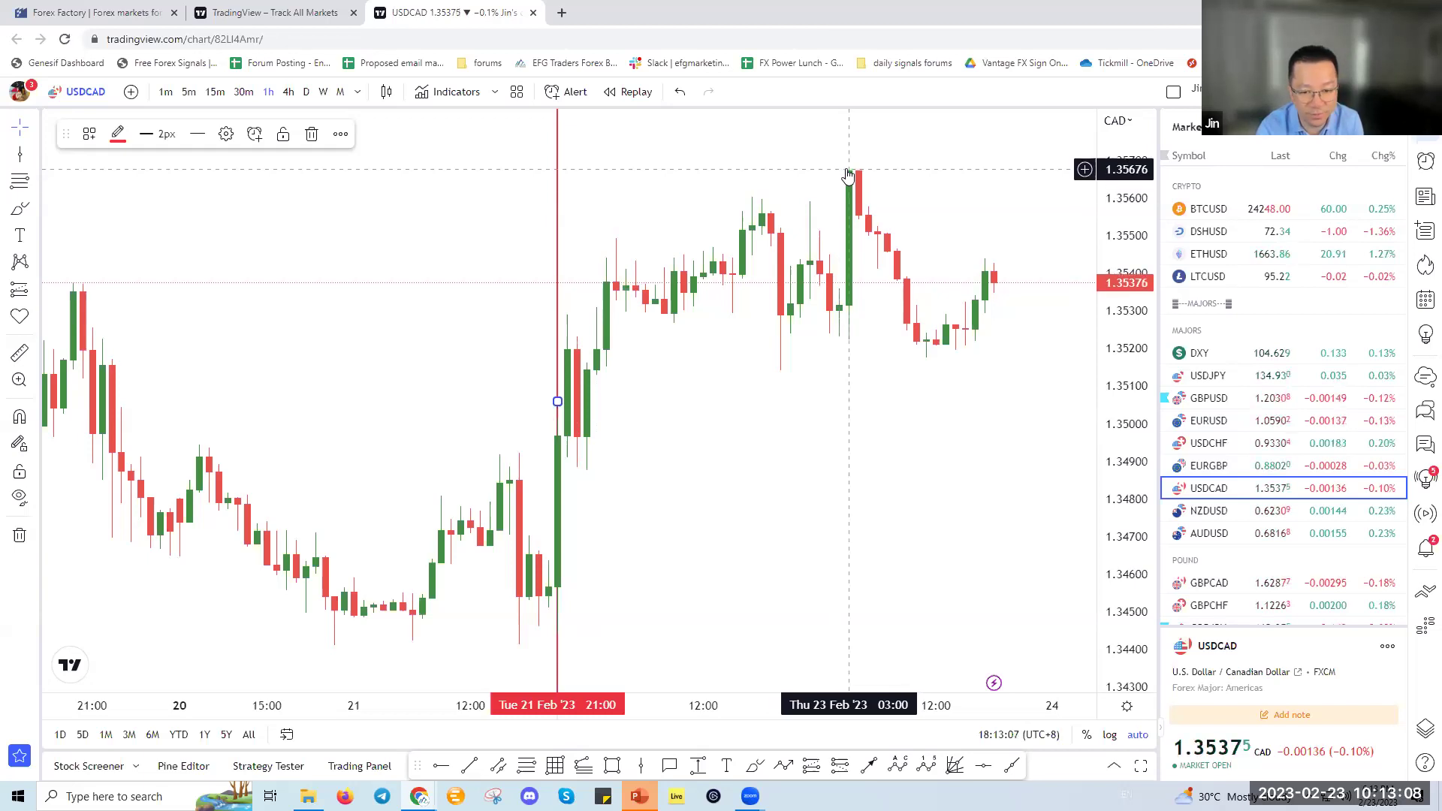
# Return to the Forex Factory calendar and examine Wednesday 22 February's NZD Official Cash Rate and RBNZ statement entries
pyautogui.click(79, 13)
pyautogui.scroll(-1, 768, 437)
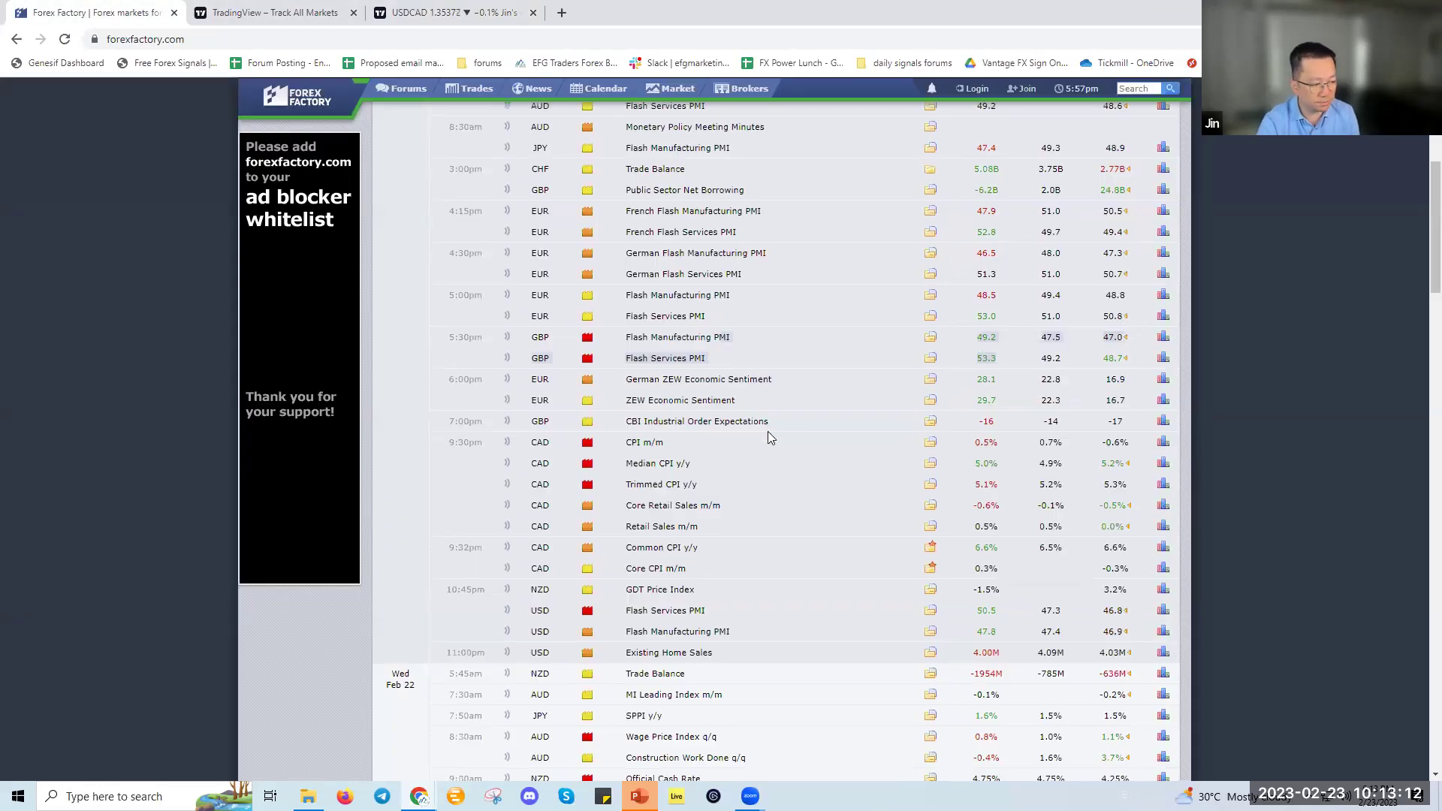
pyautogui.scroll(-2, 768, 432)
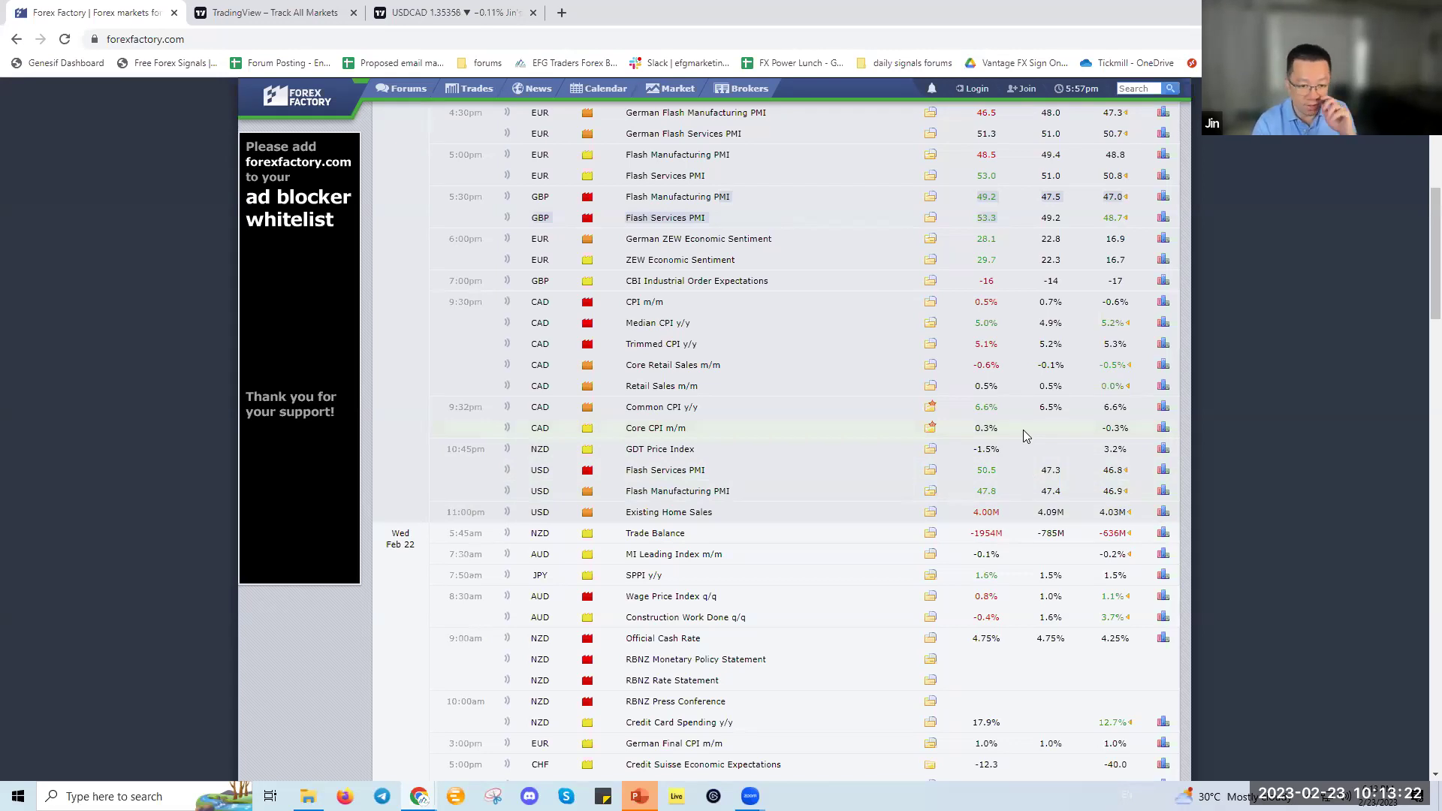
pyautogui.scroll(-2, 802, 489)
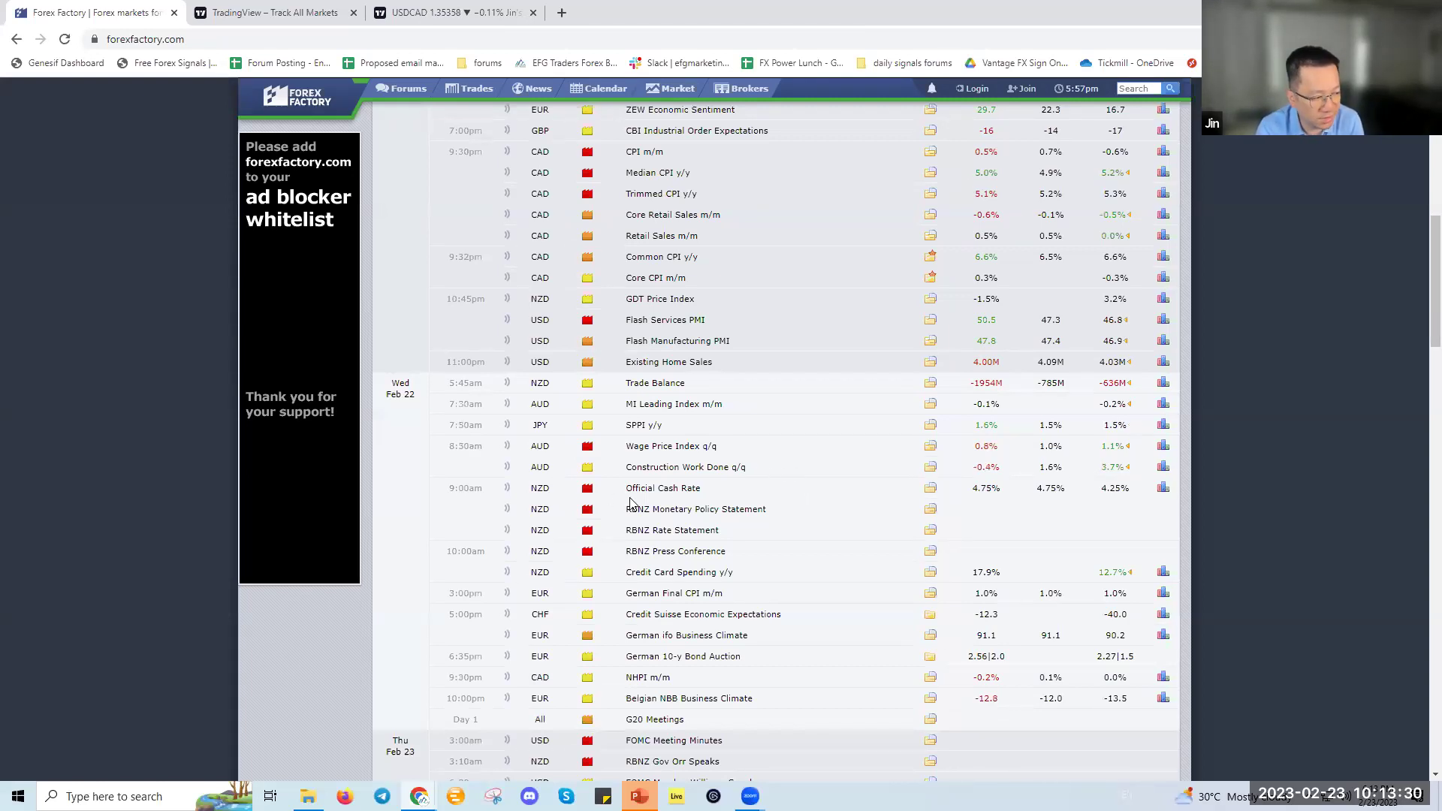
pyautogui.moveTo(631, 529); pyautogui.dragTo(663, 530)
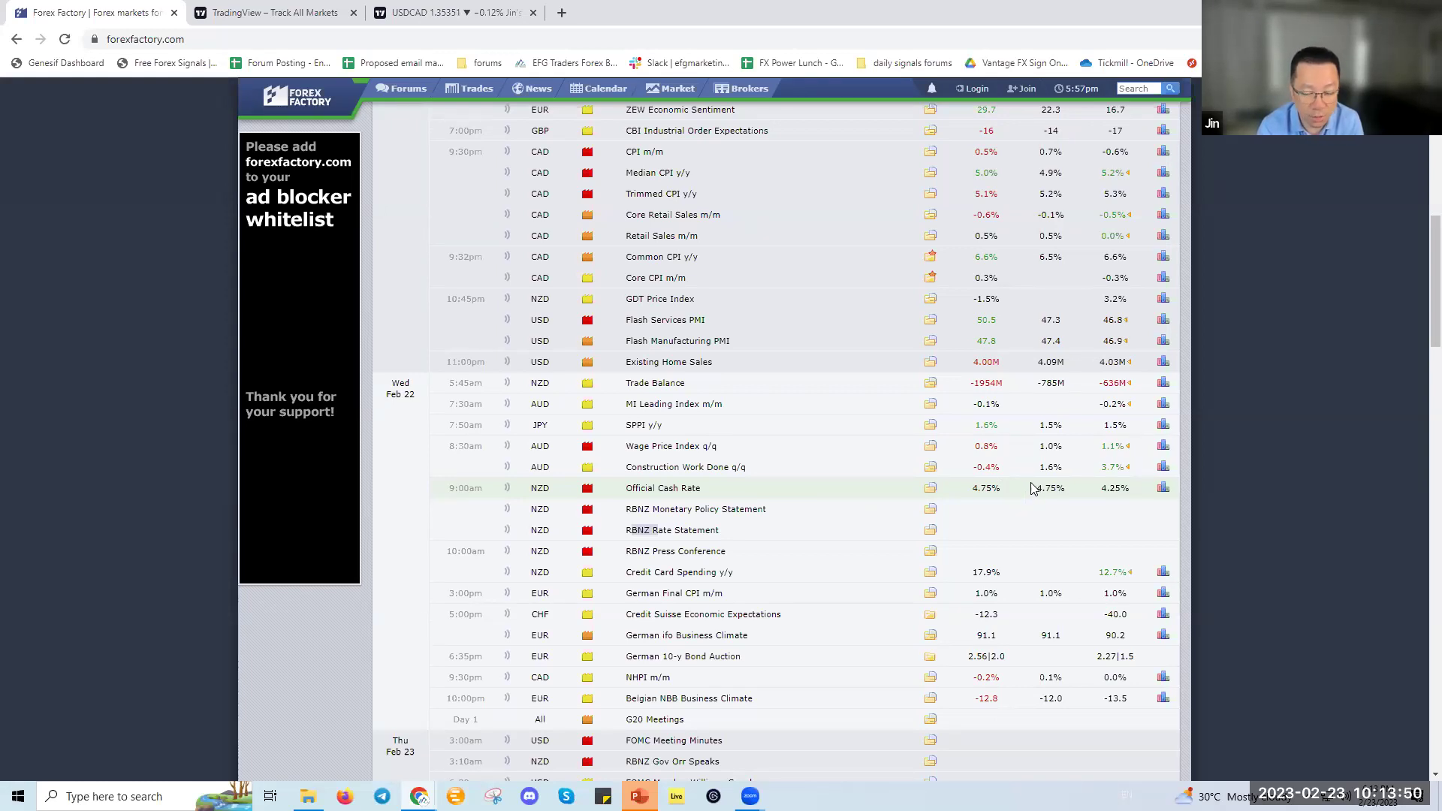
# Open the details of the FOMC Meeting Minutes event on Thursday 23 February
pyautogui.scroll(-4, 736, 466)
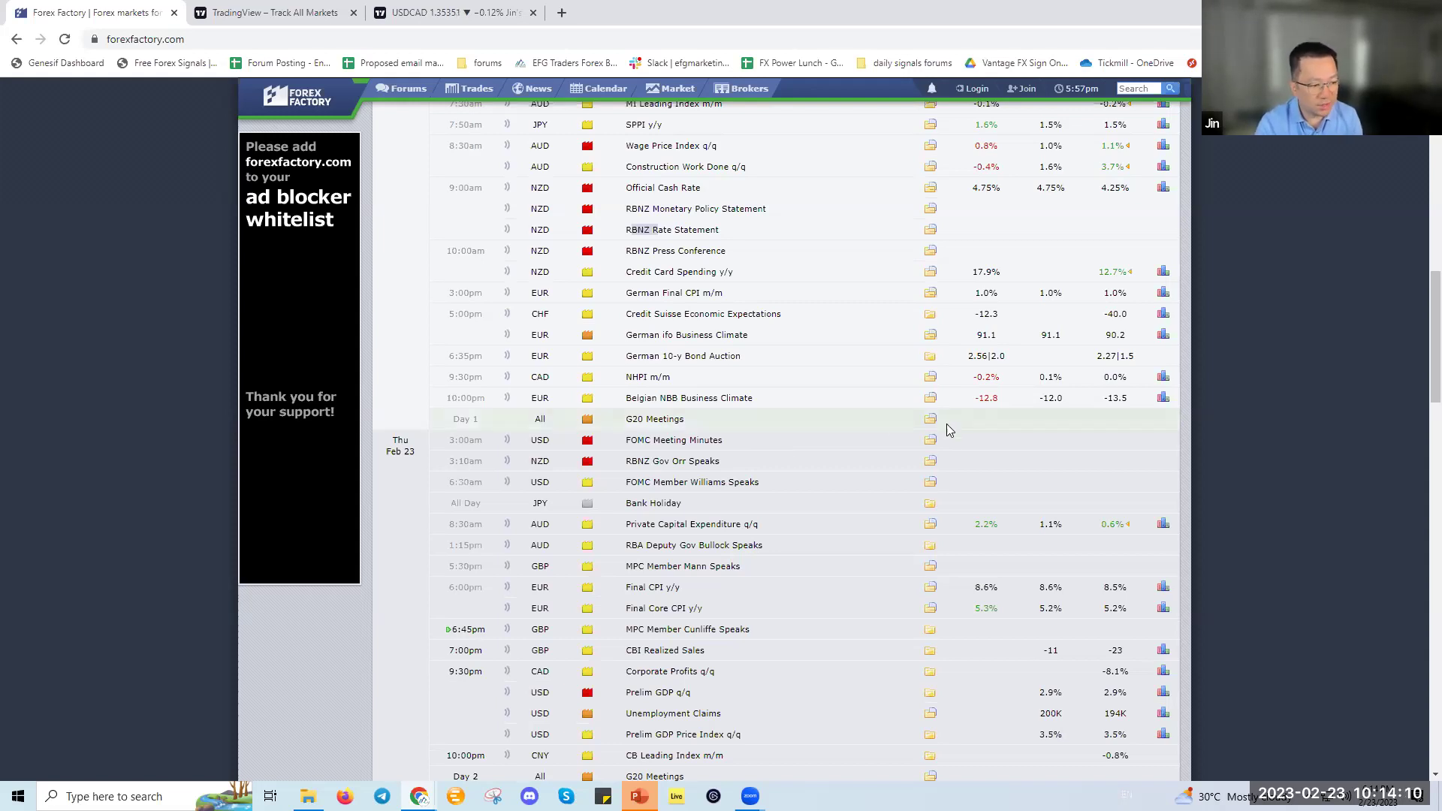
pyautogui.click(935, 445)
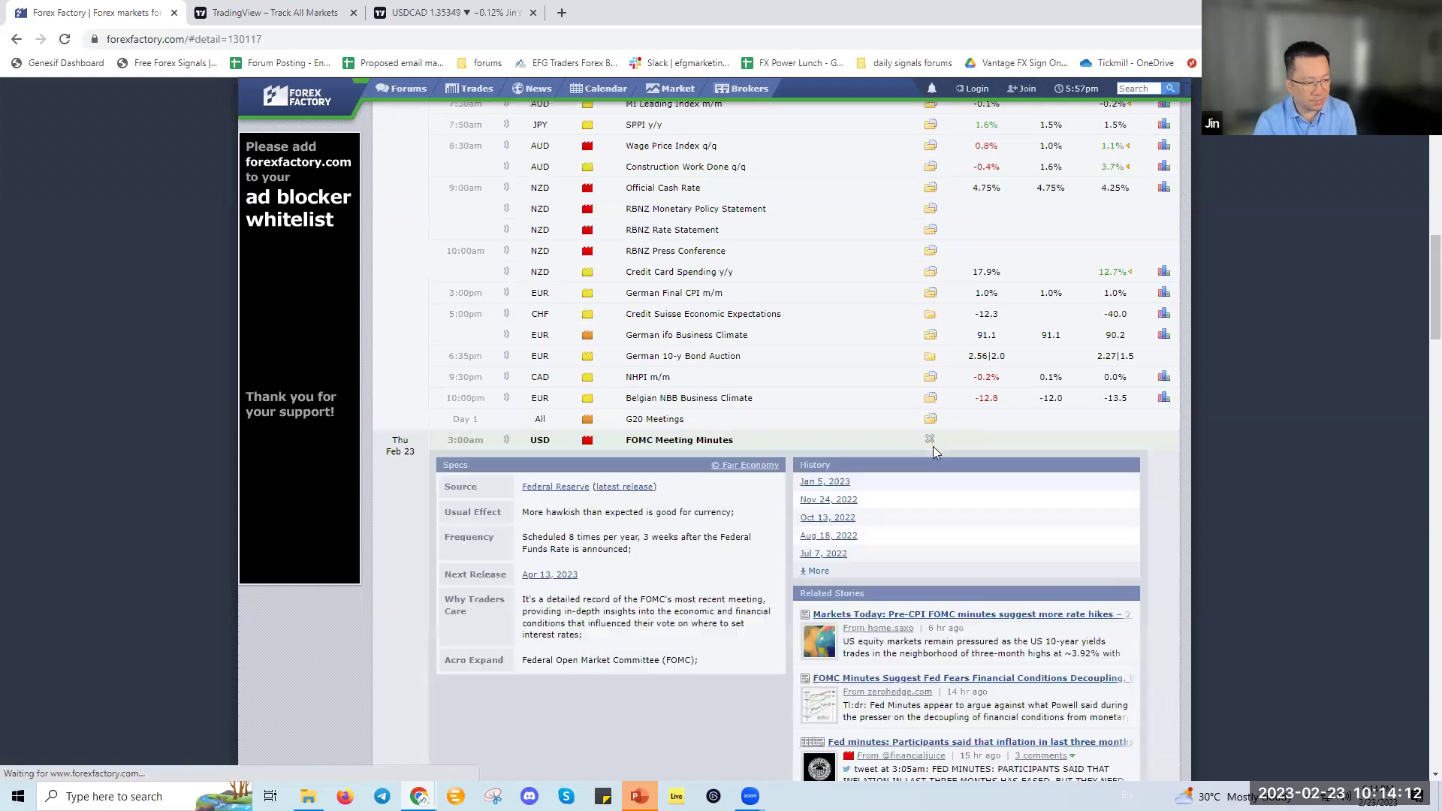
# Open the related news story on the January 31–February 1, 2023 Federal Open Market Committee minutes, read it and return to the calendar
pyautogui.scroll(-1, 935, 455)
pyautogui.click(992, 431)
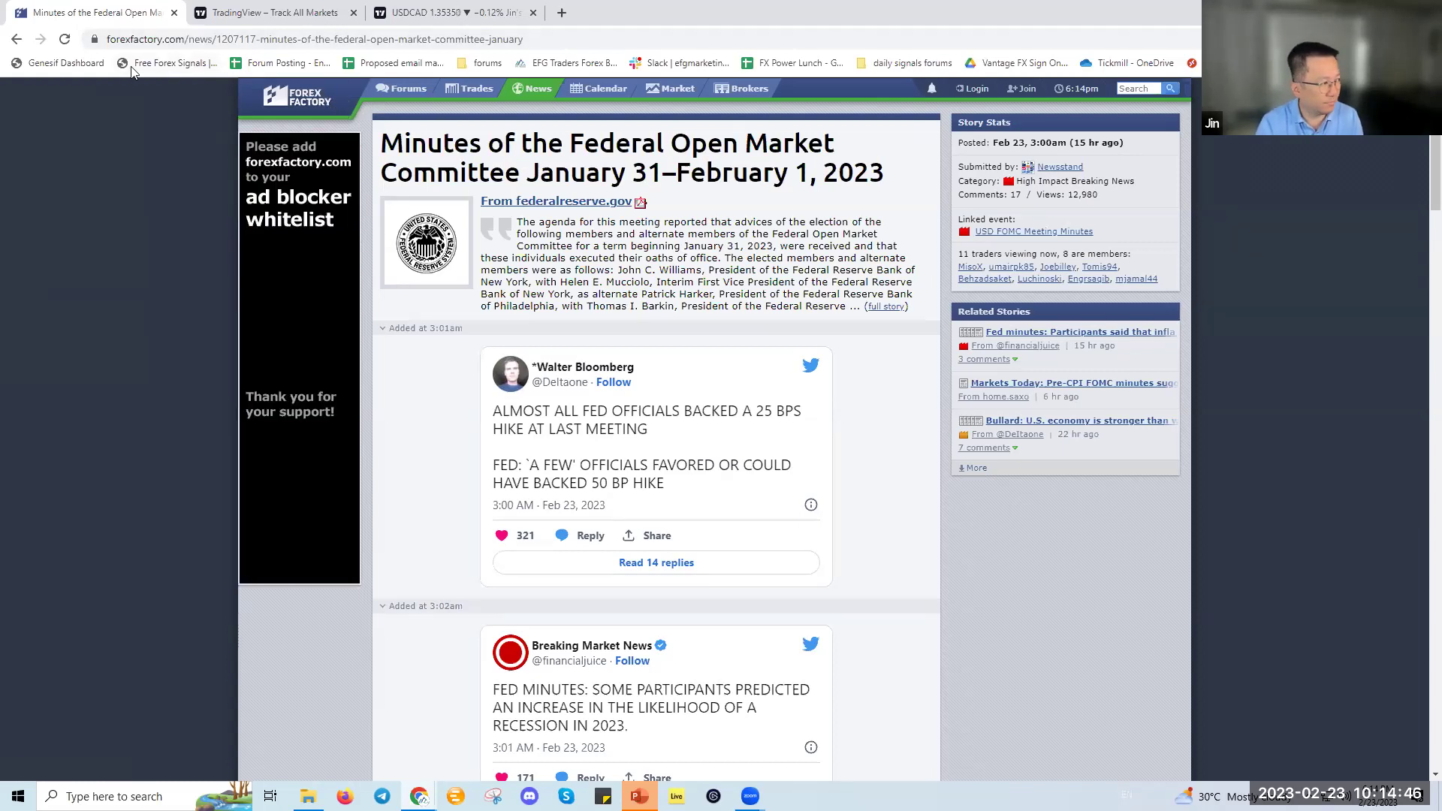
pyautogui.click(16, 40)
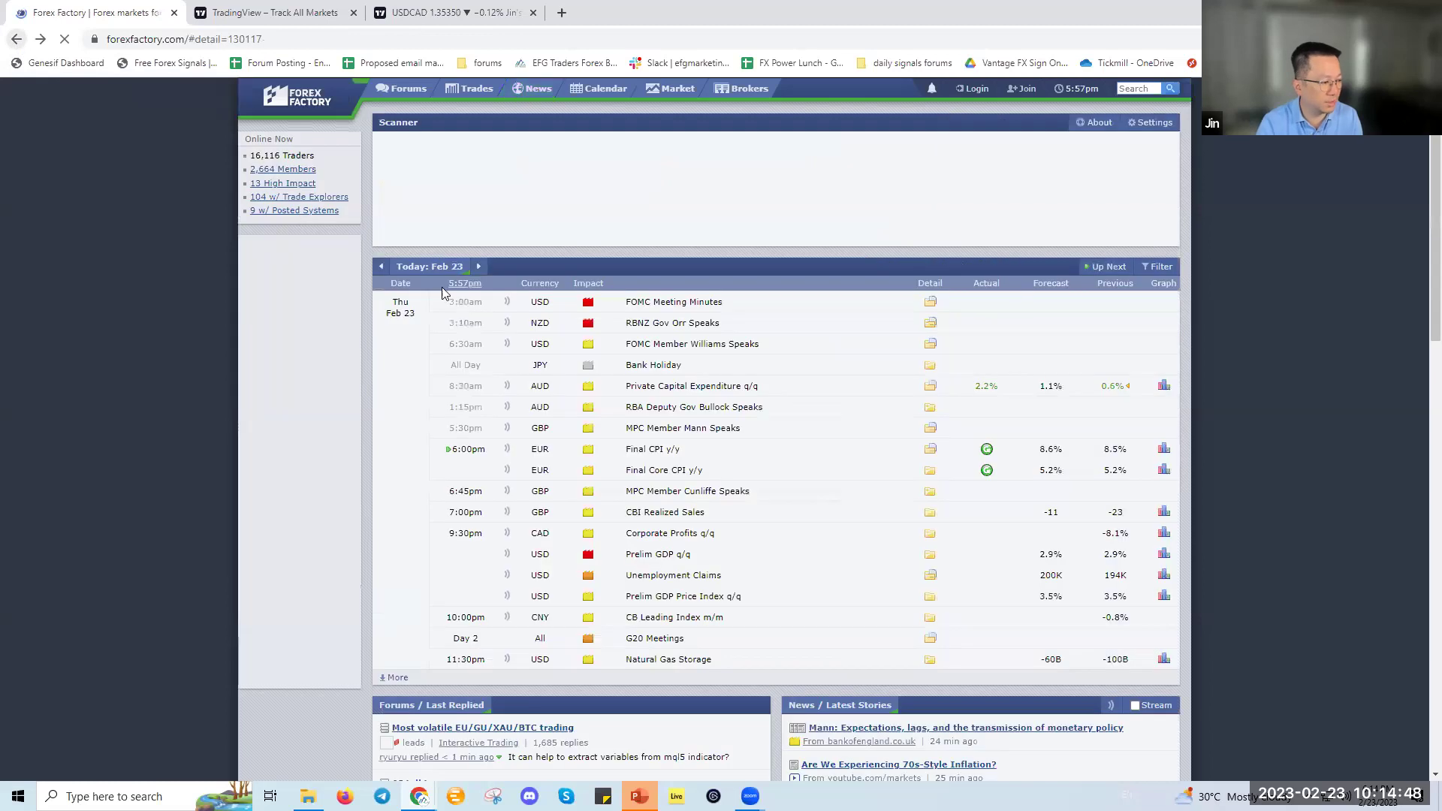
# Reload the Forex Factory home page and expand today's calendar to include the events of the following days
pyautogui.scroll(5, 585, 330)
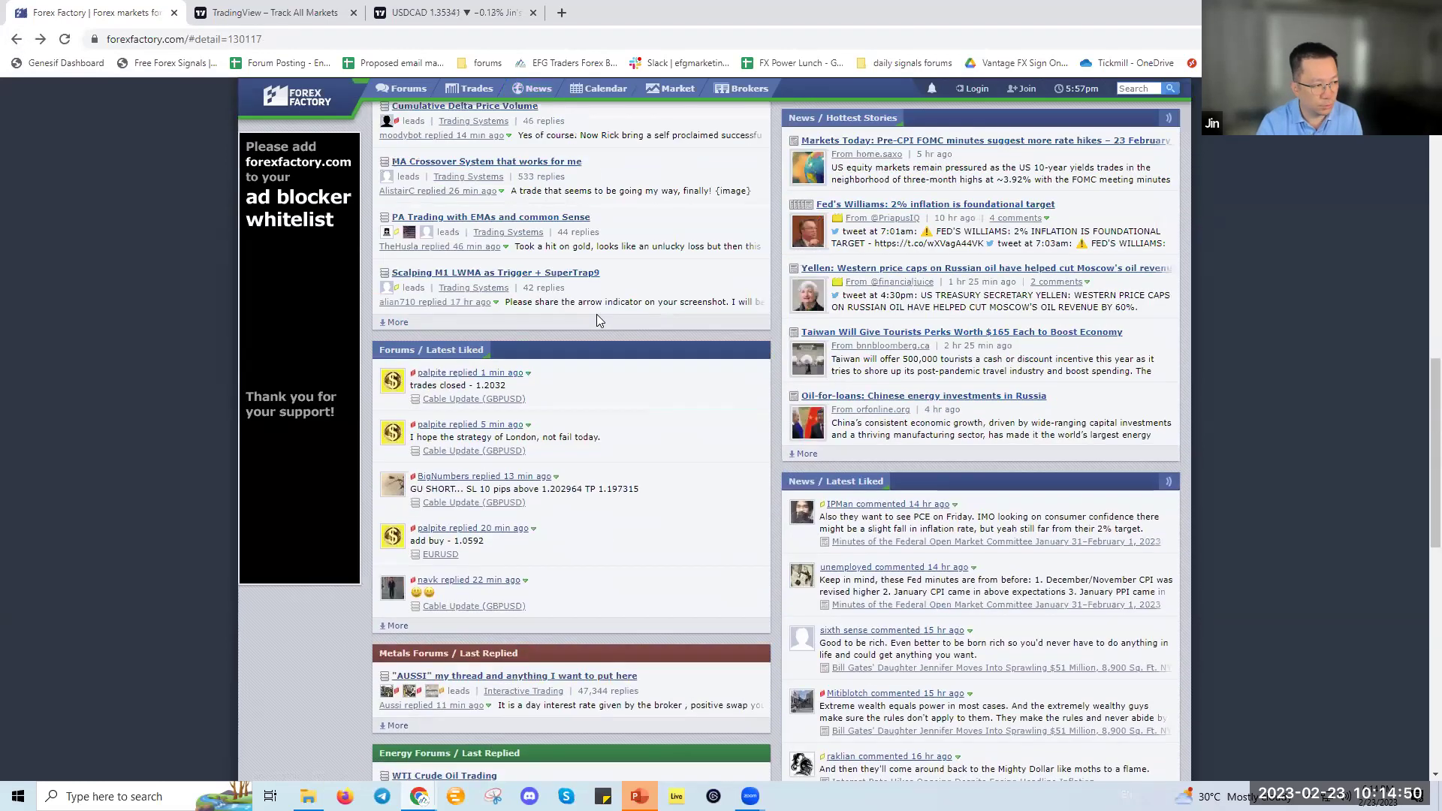
pyautogui.scroll(10, 609, 342)
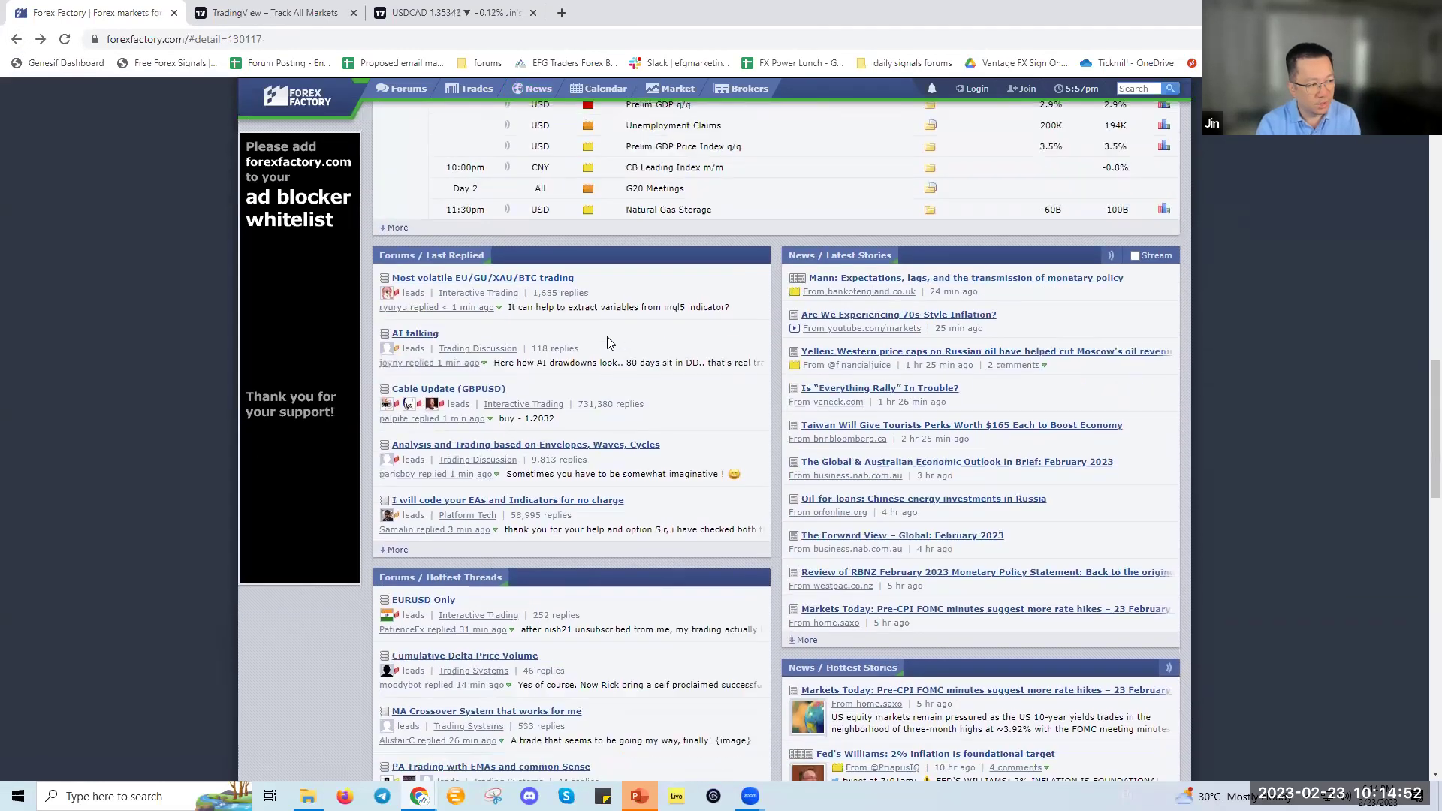
pyautogui.scroll(3, 650, 359)
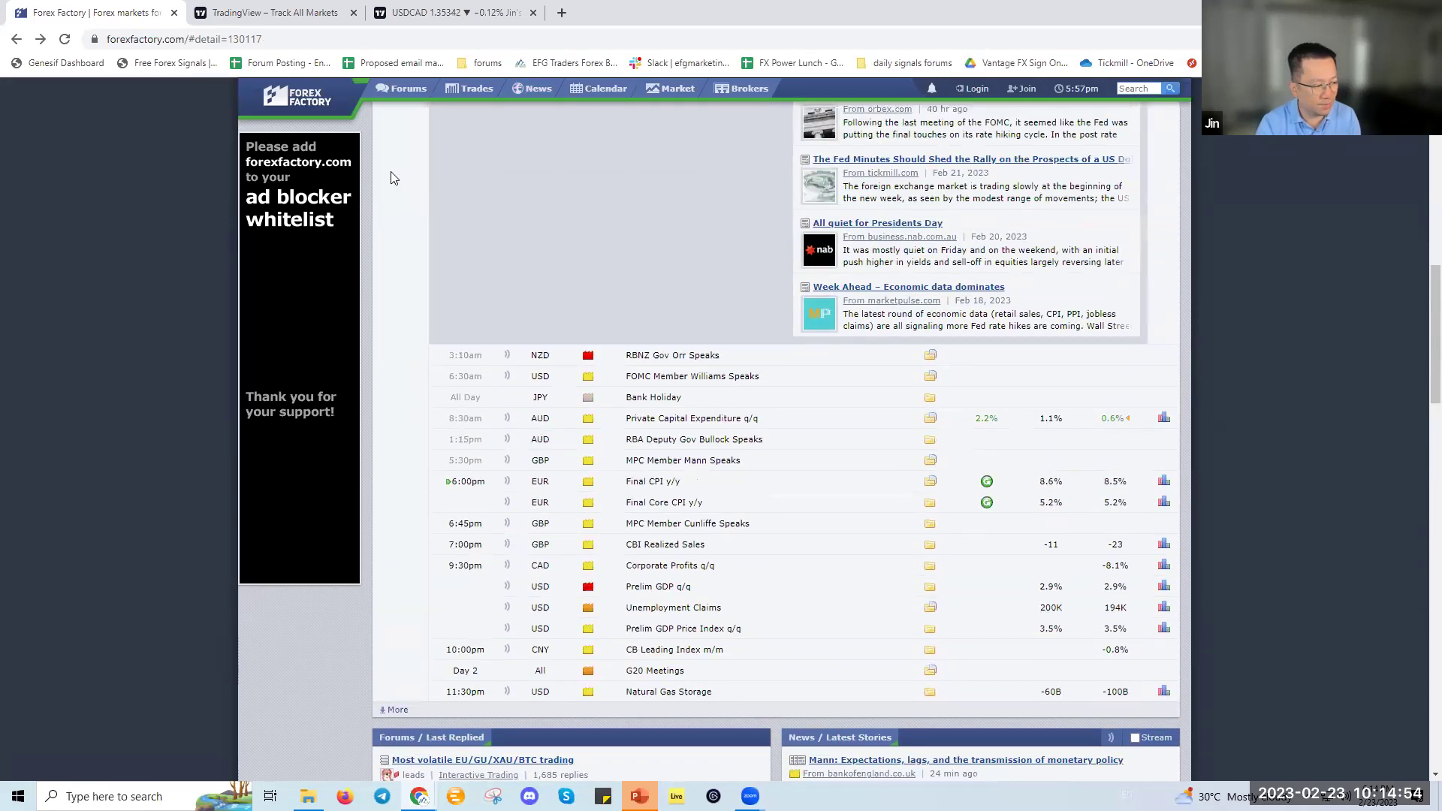
pyautogui.click(274, 99)
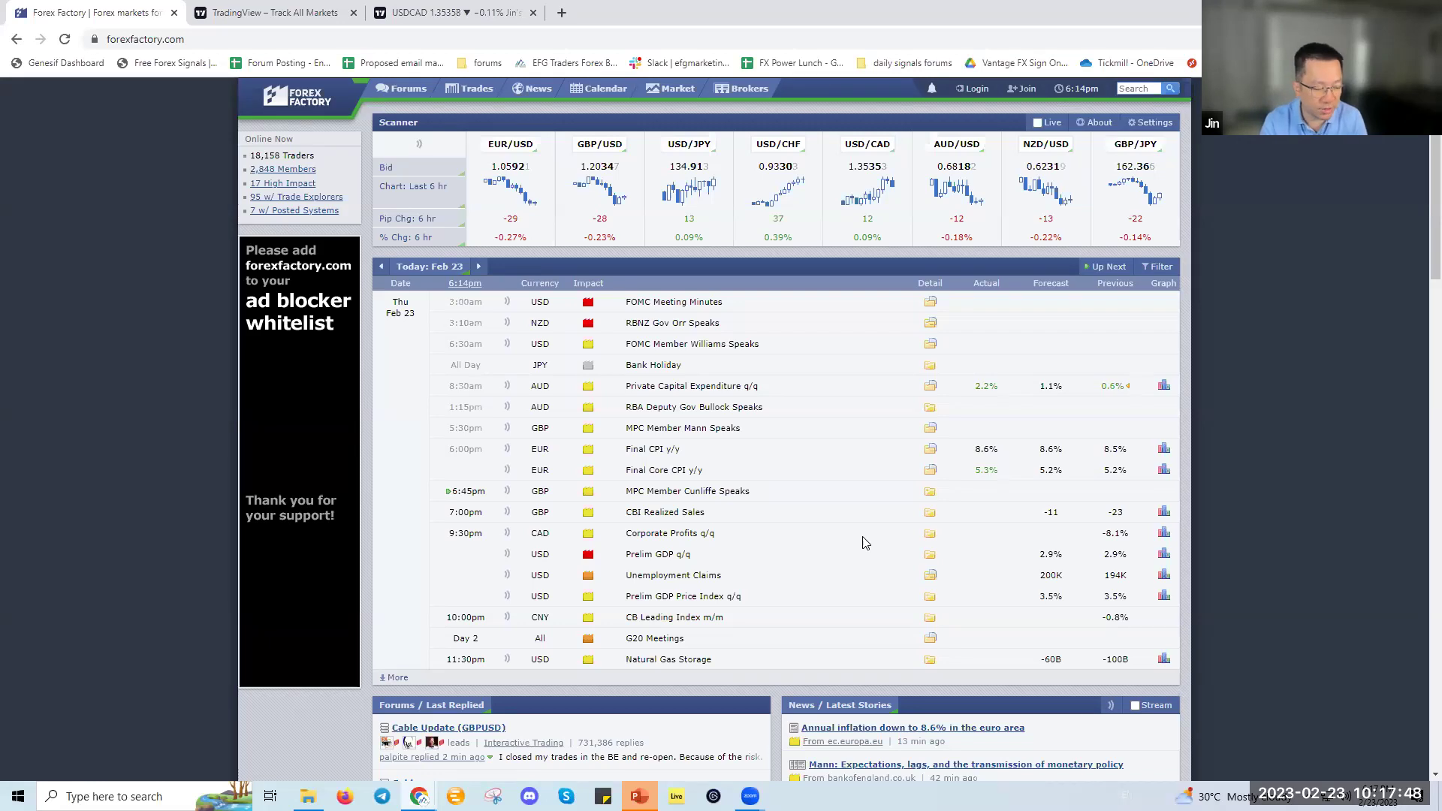
pyautogui.scroll(-1, 723, 549)
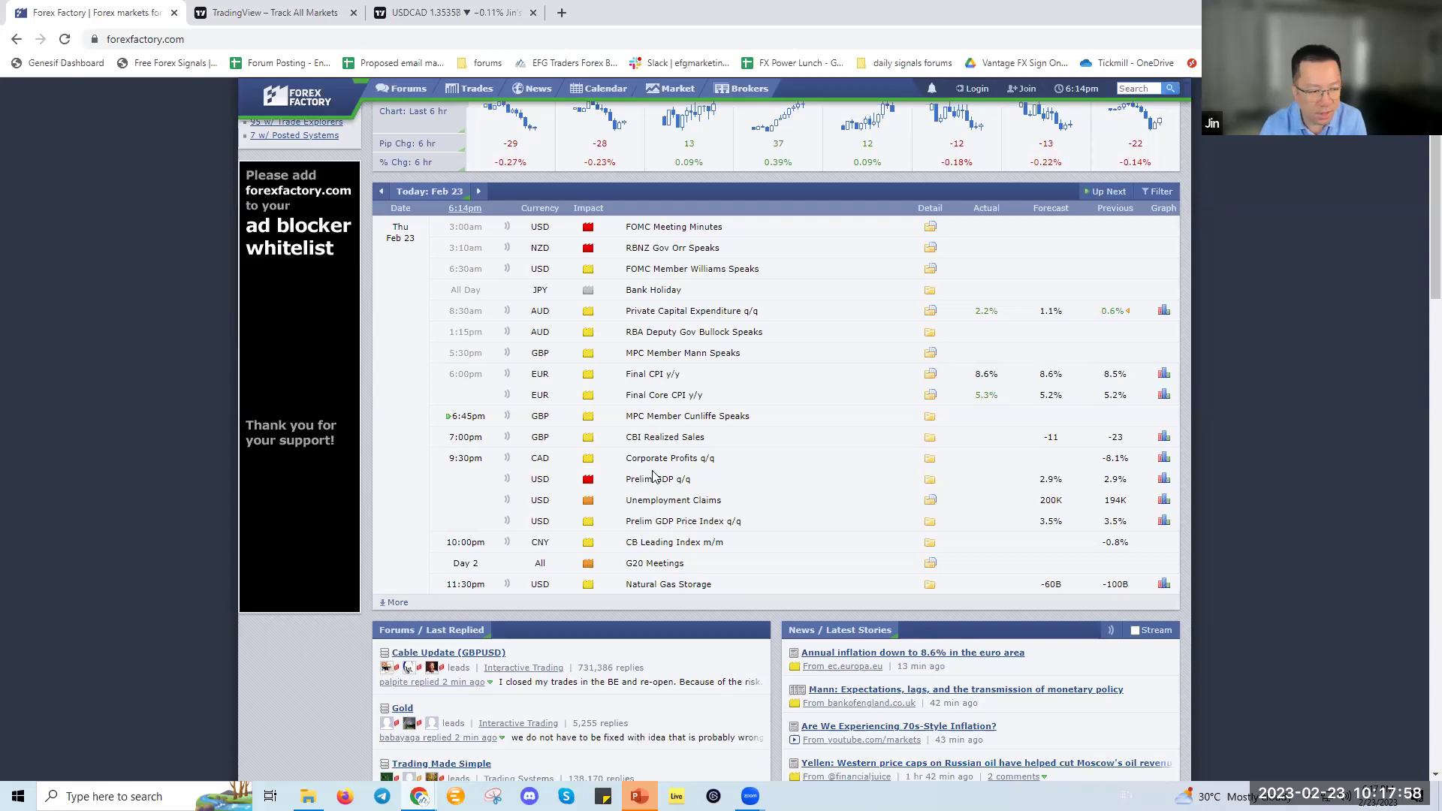
pyautogui.click(671, 605)
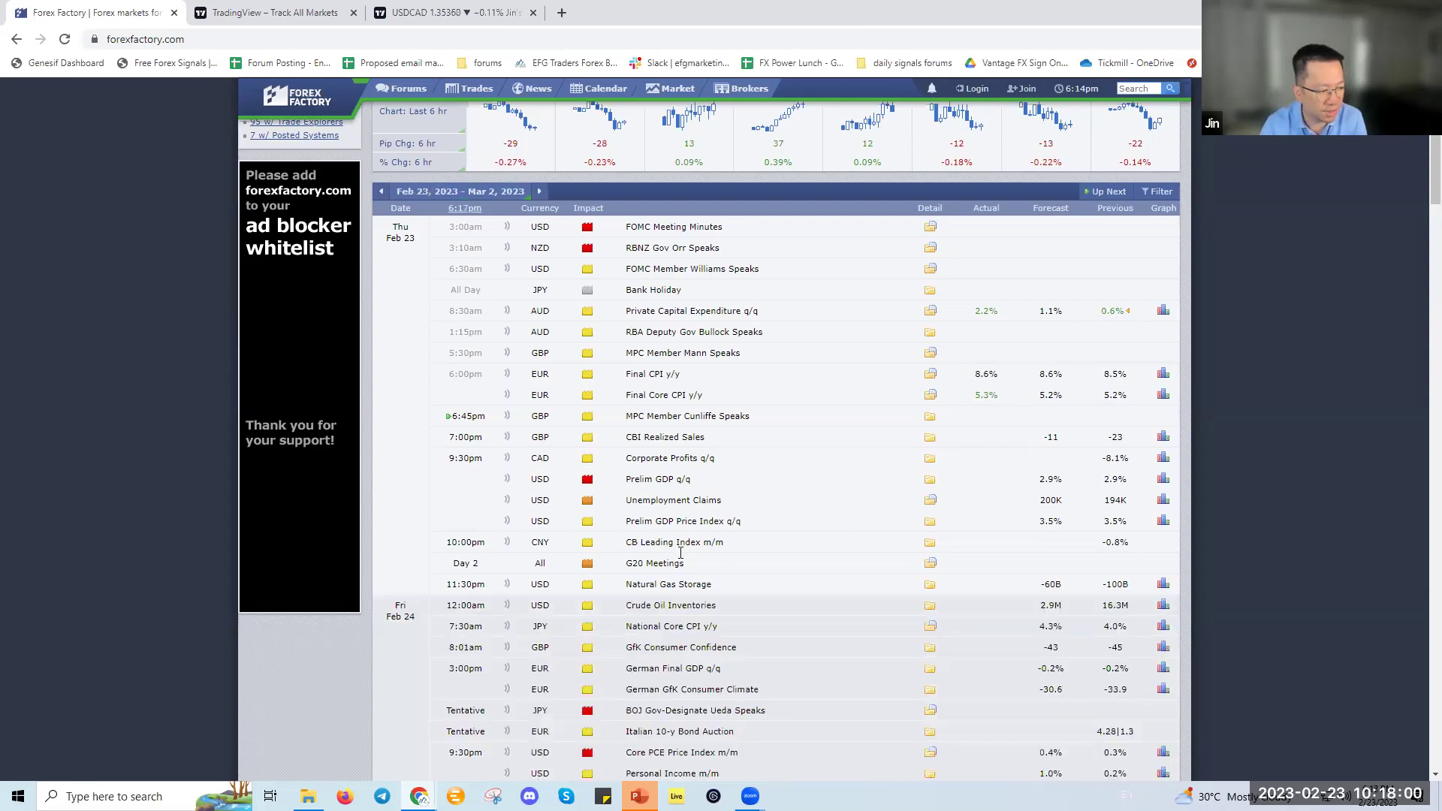
# Open Friday 24 February's USD Core PCE Price Index m/m details, highlight the primary inflation measure note under Why Traders Care, and close the details
pyautogui.scroll(-2, 680, 553)
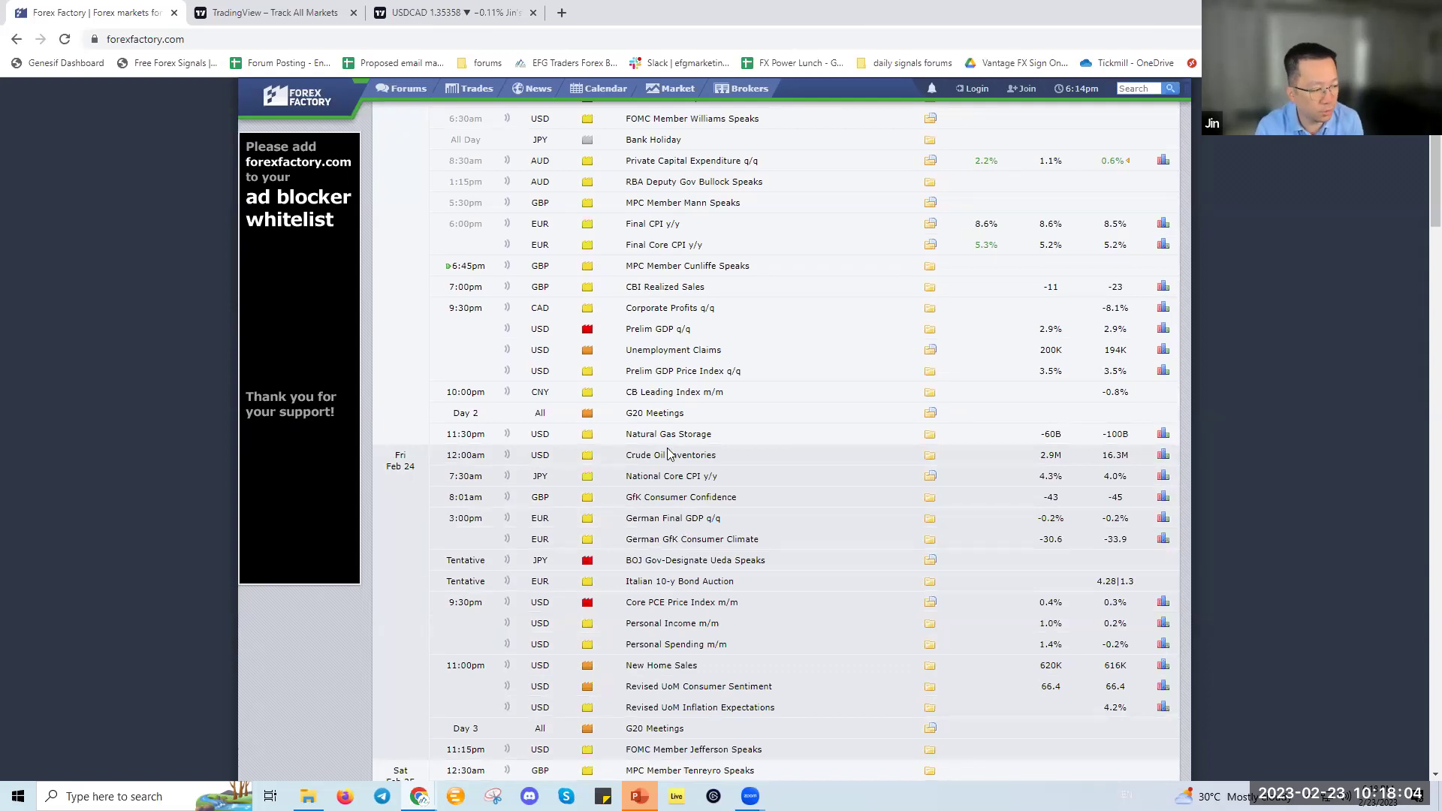
pyautogui.scroll(-2, 672, 450)
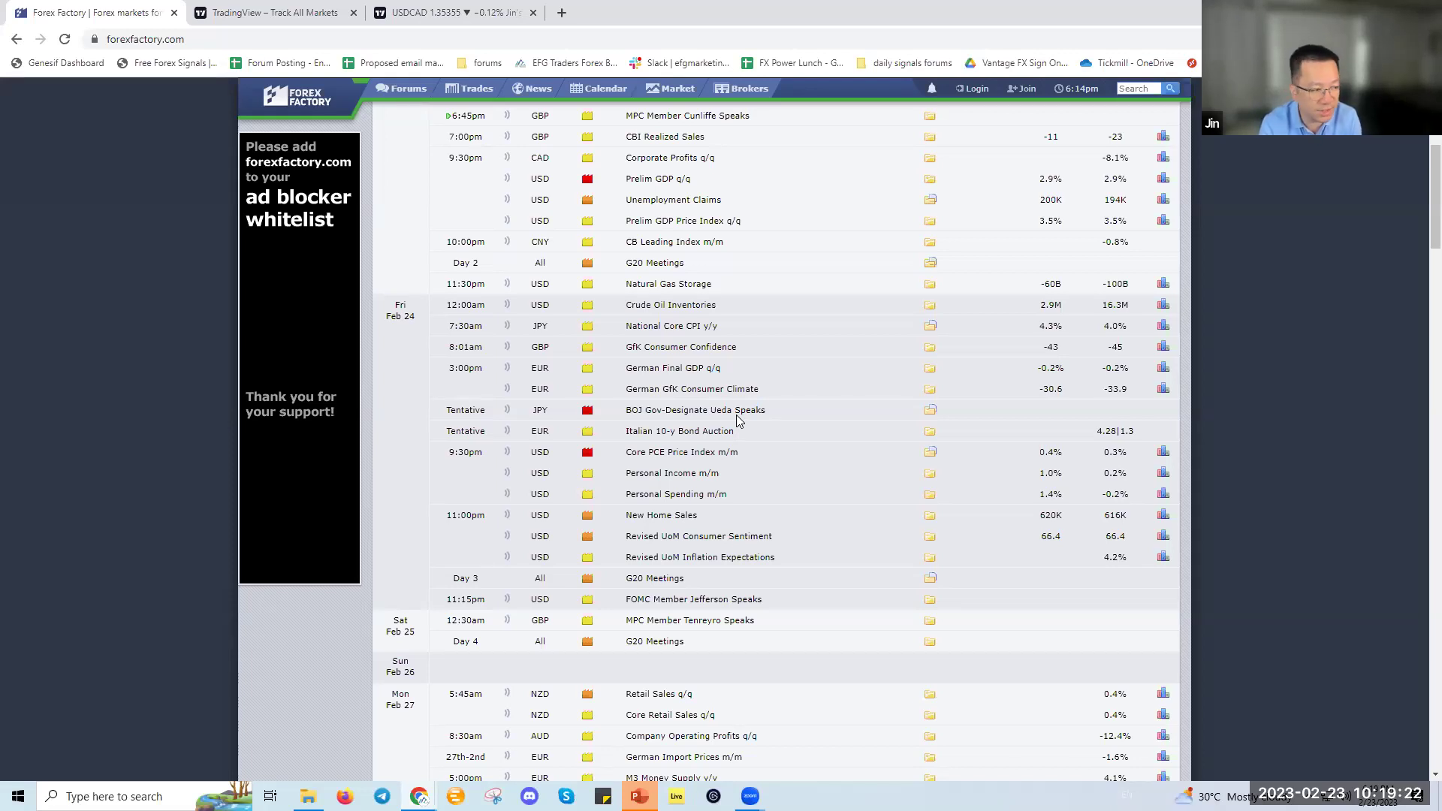
pyautogui.click(932, 444)
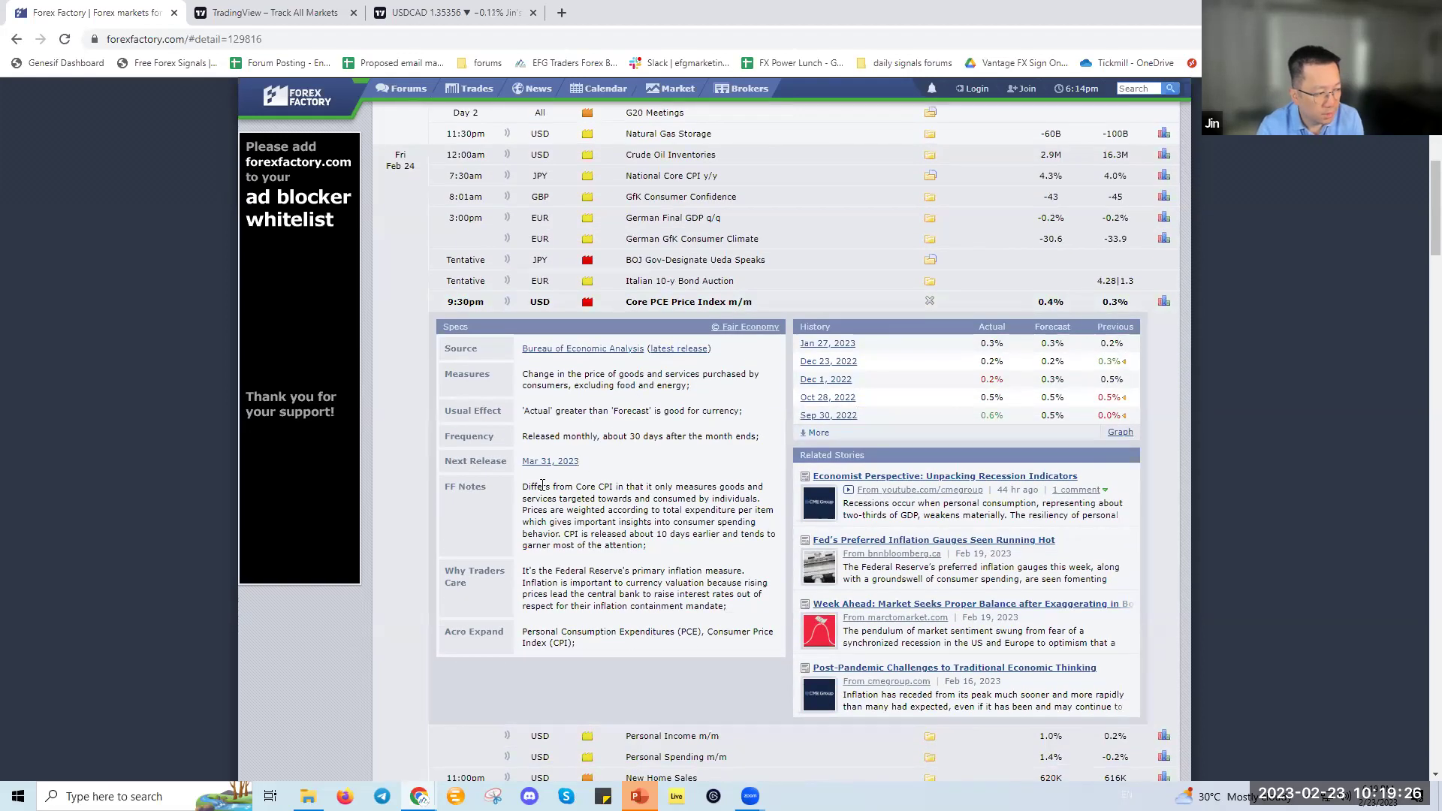
pyautogui.moveTo(532, 571); pyautogui.dragTo(705, 573)
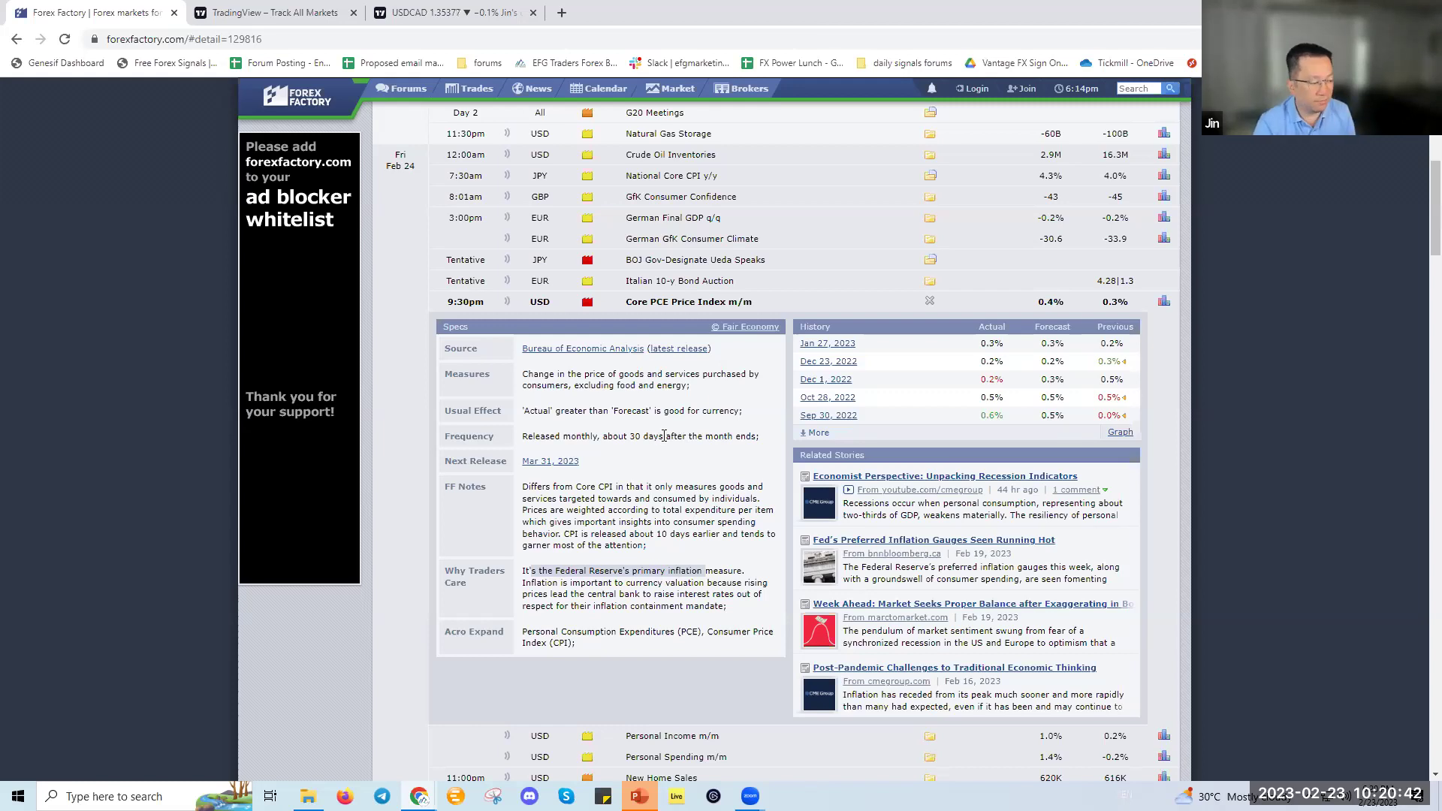
pyautogui.click(930, 301)
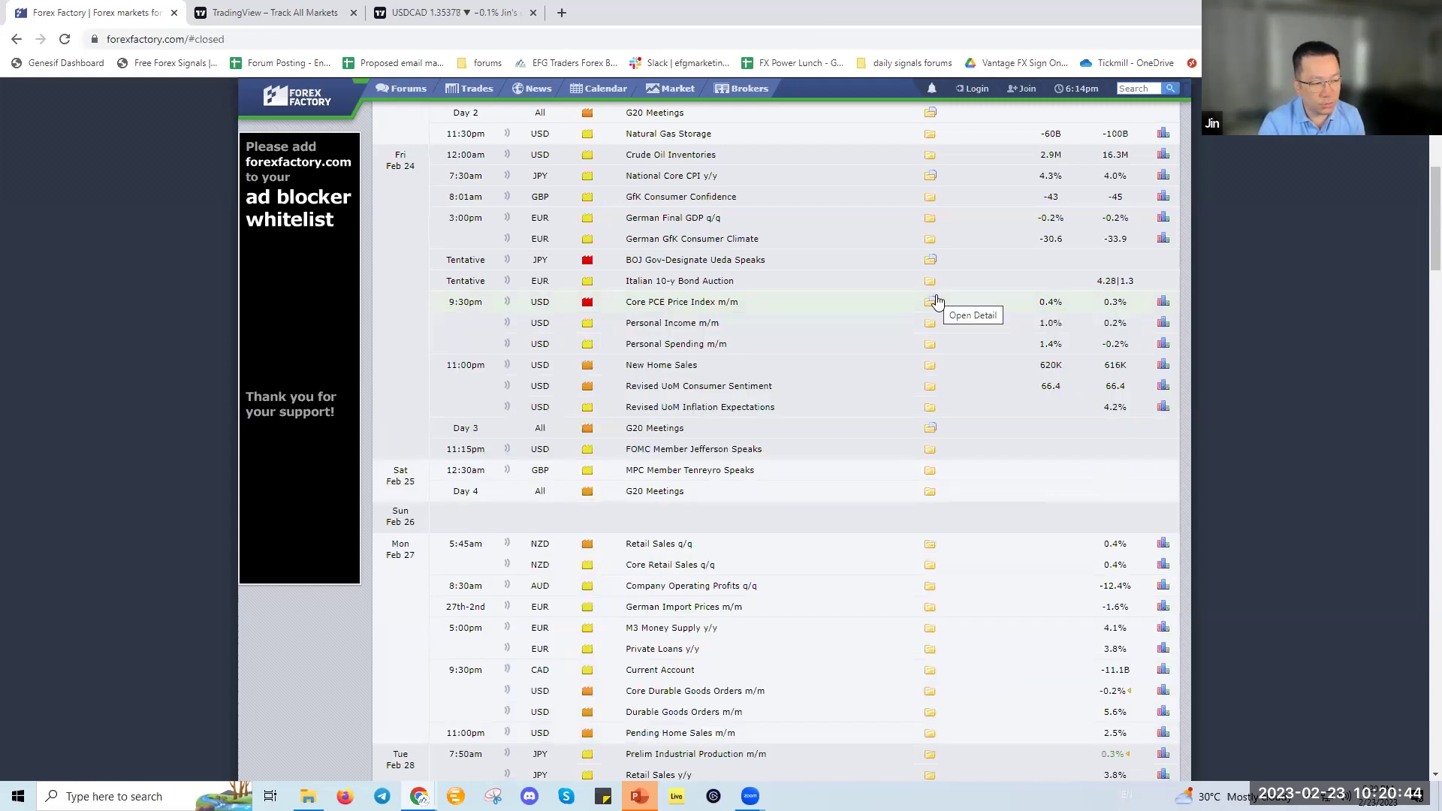